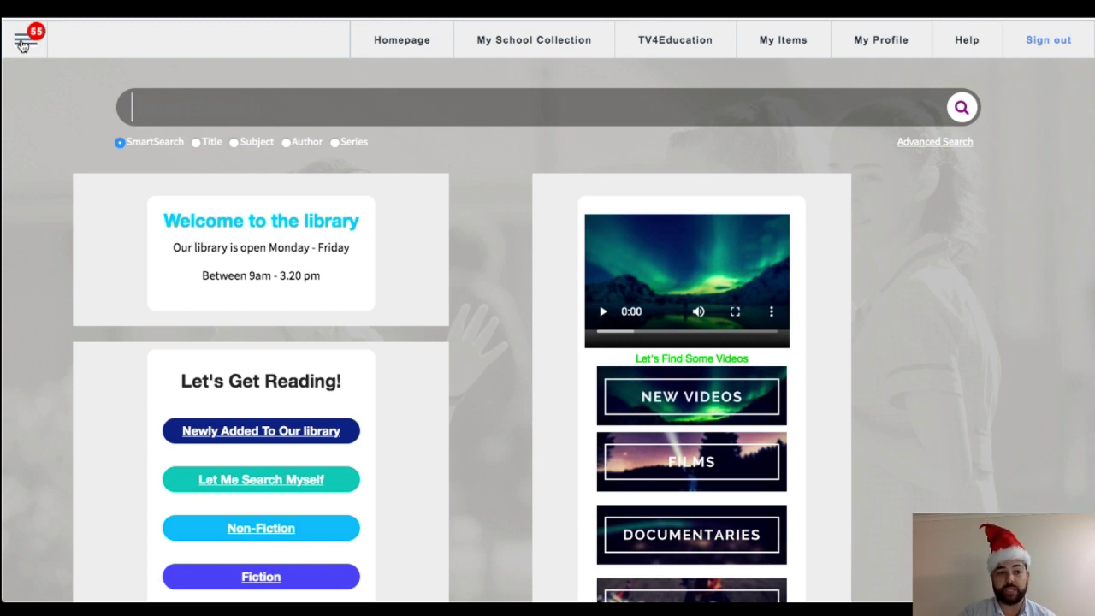
Open the Class Grade Edit page within the Global Functions configuration
left_click(22, 41)
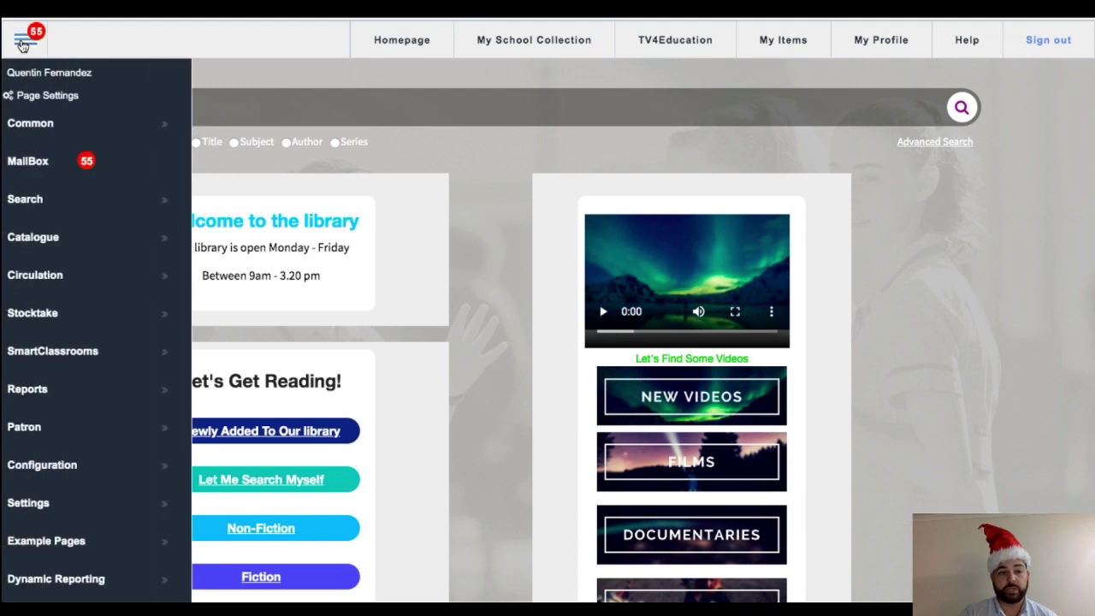
left_click(63, 472)
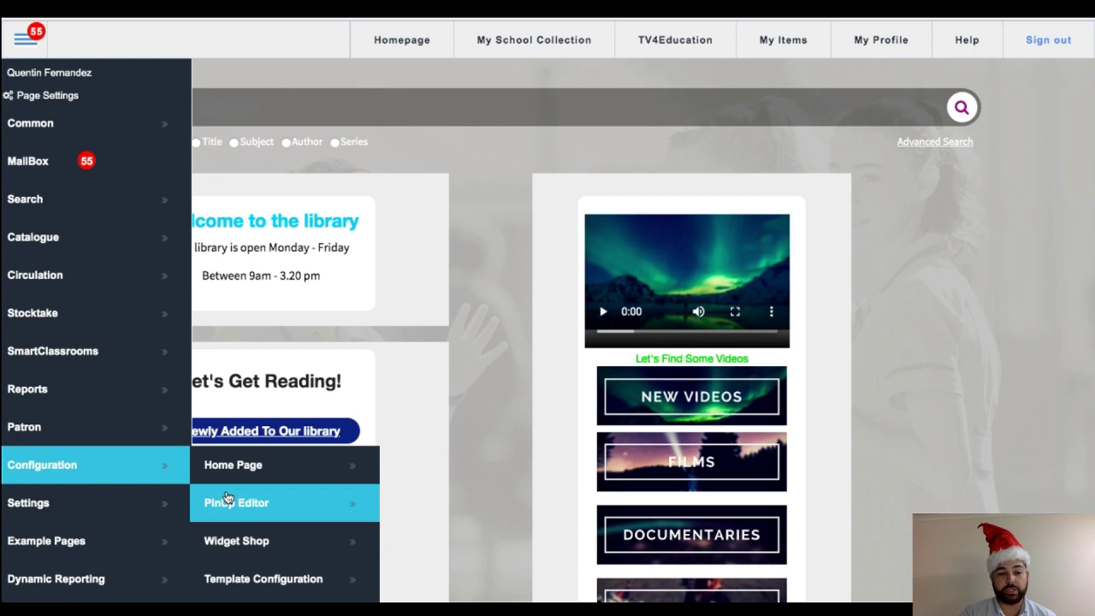
scroll(256, 505, "down", 1)
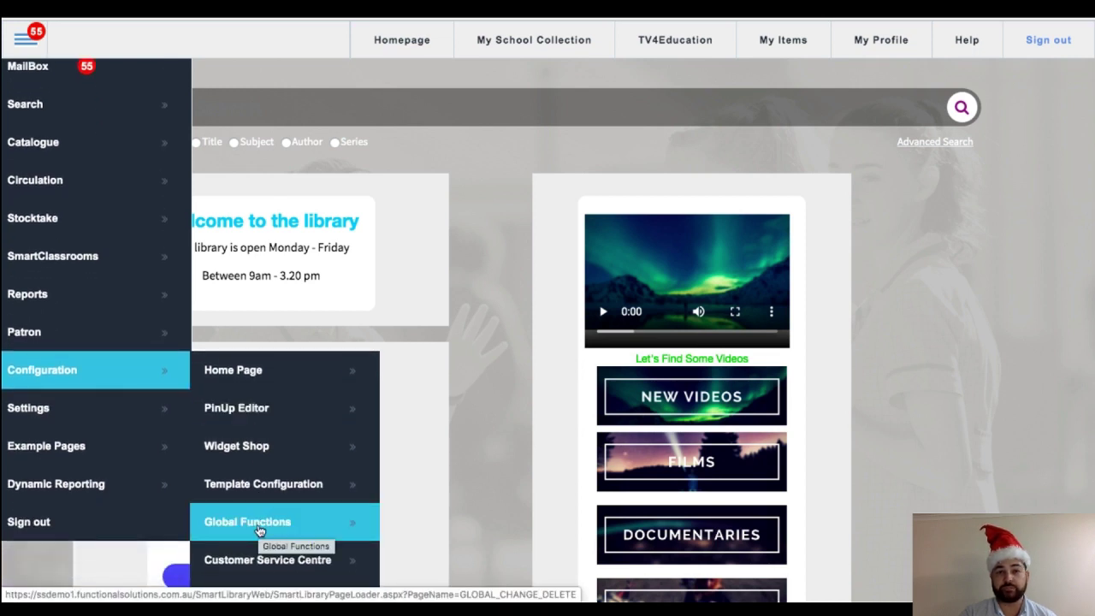
left_click(259, 531)
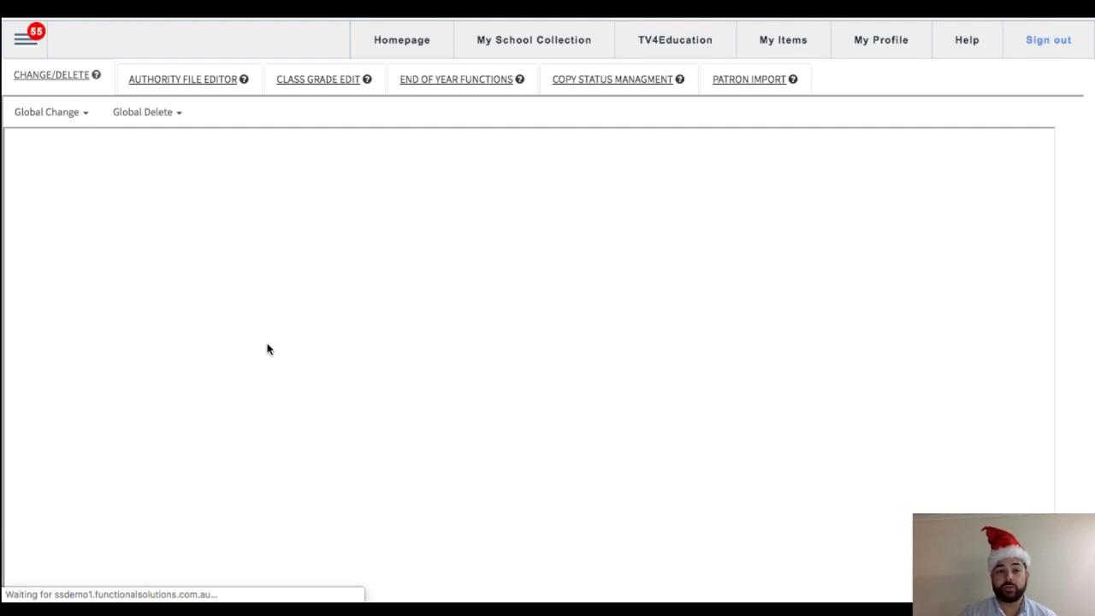
left_click(306, 86)
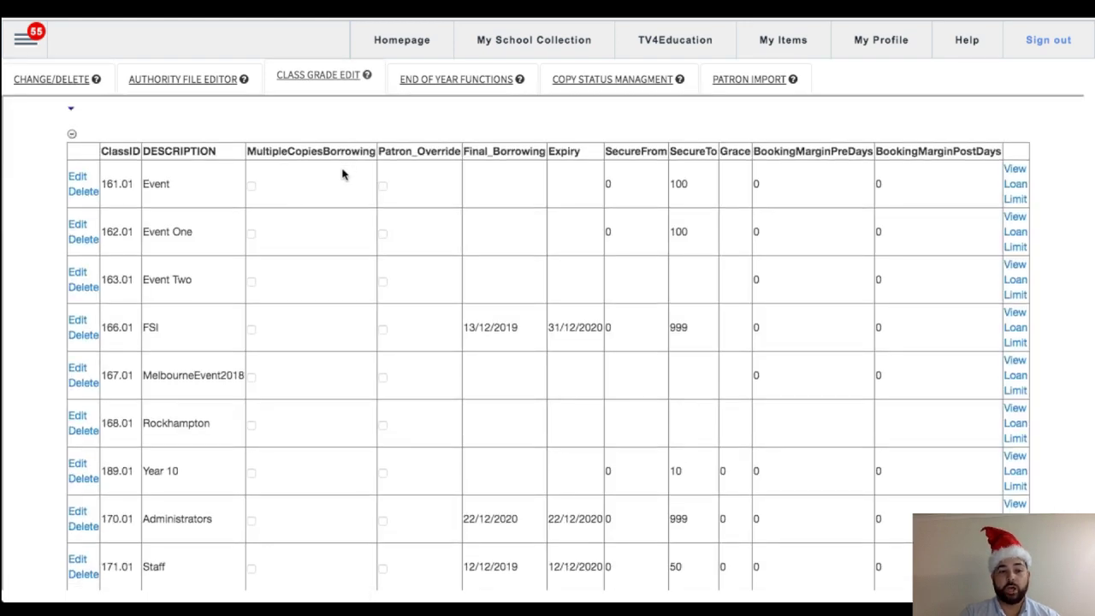
Add a new class grade with the description LEFT 2019 to the class grade table
scroll(342, 175, "down", 3)
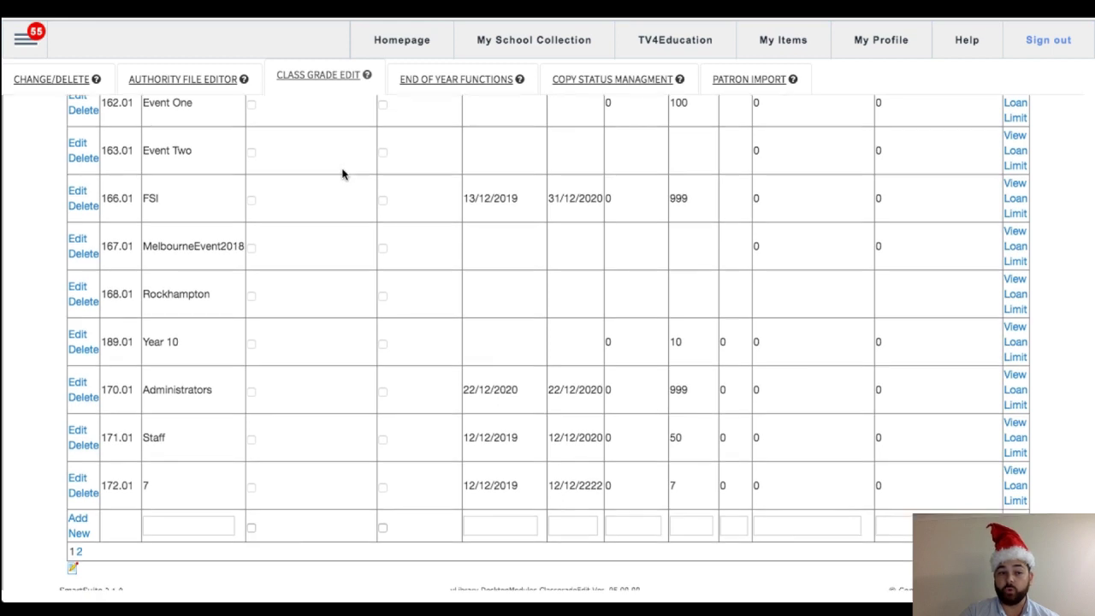
scroll(177, 444, "up", 3)
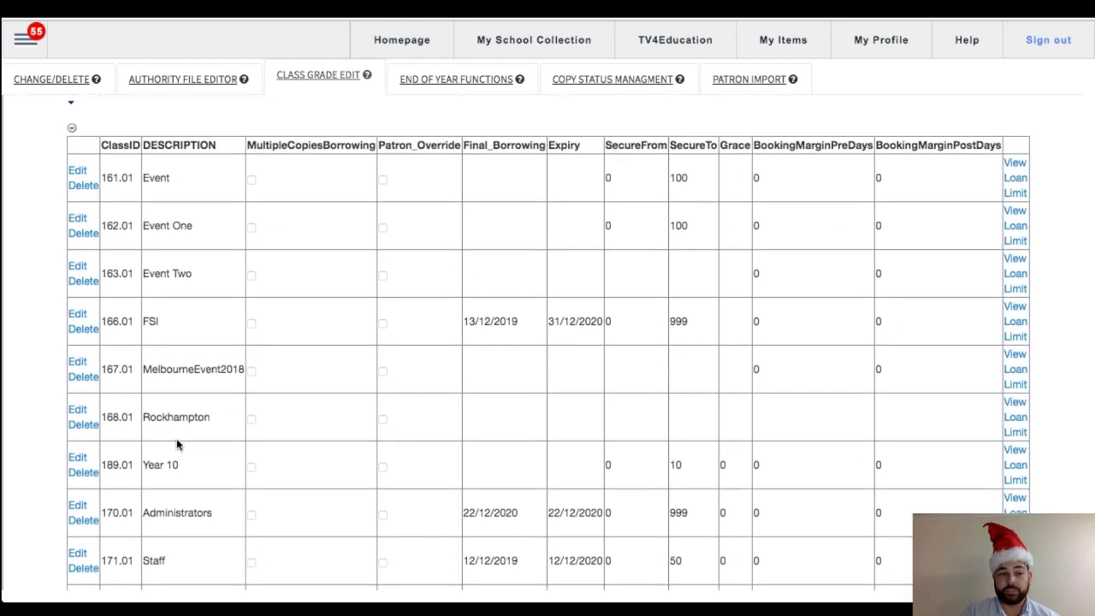
scroll(177, 444, "down", 3)
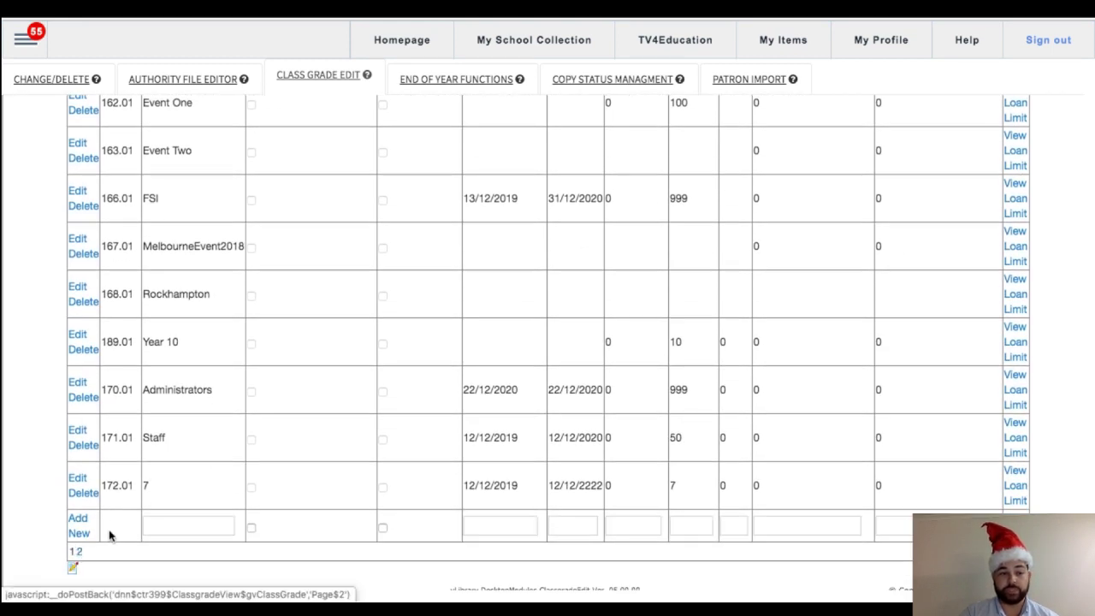
left_click(77, 552)
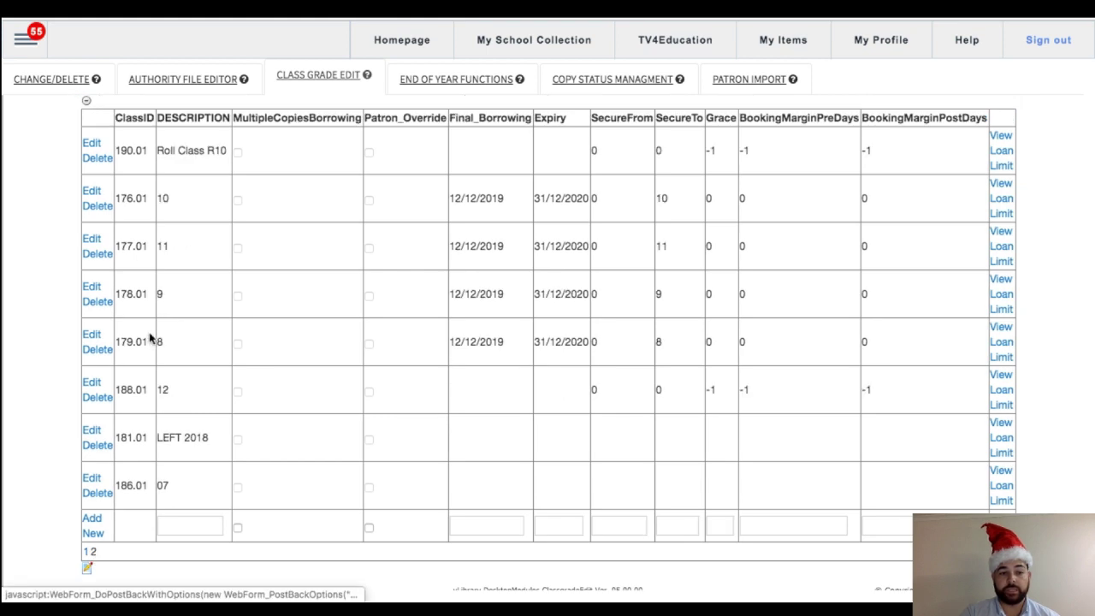
left_click(177, 523)
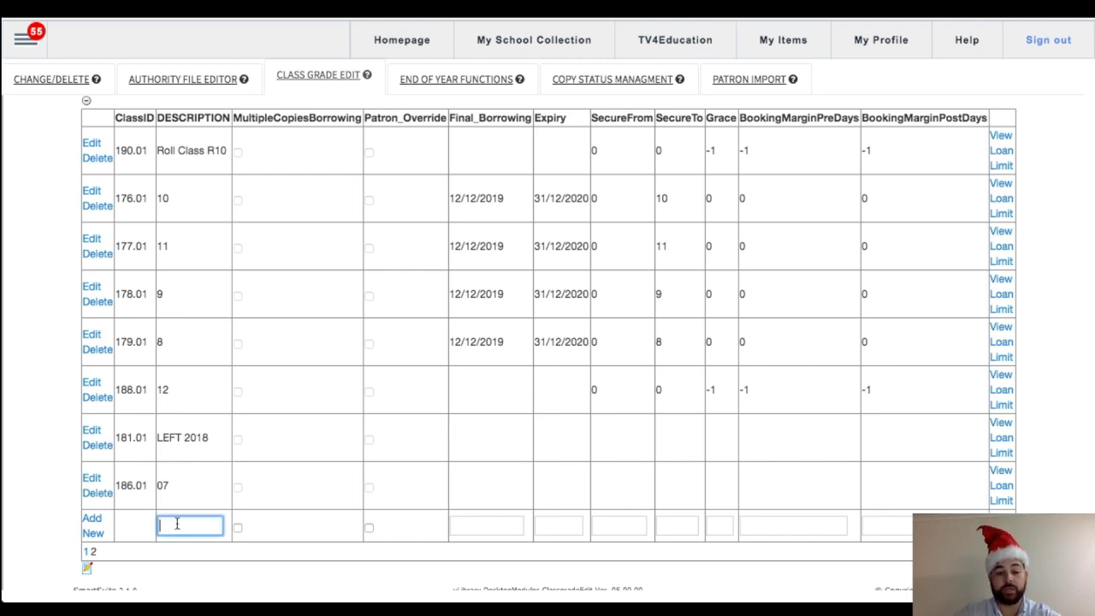
type("LEFT")
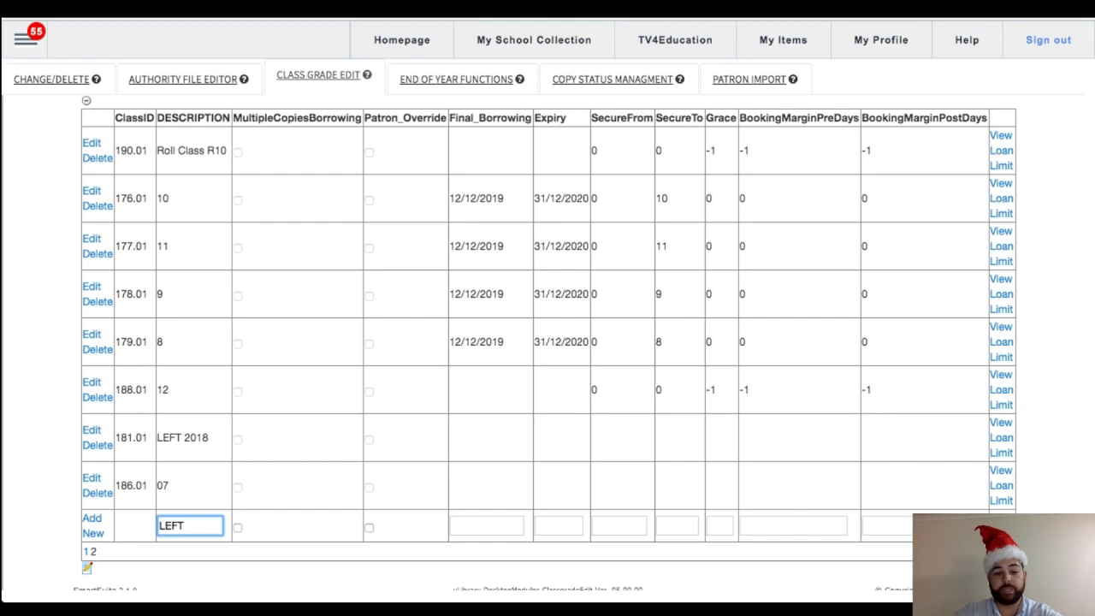
type(" 2019")
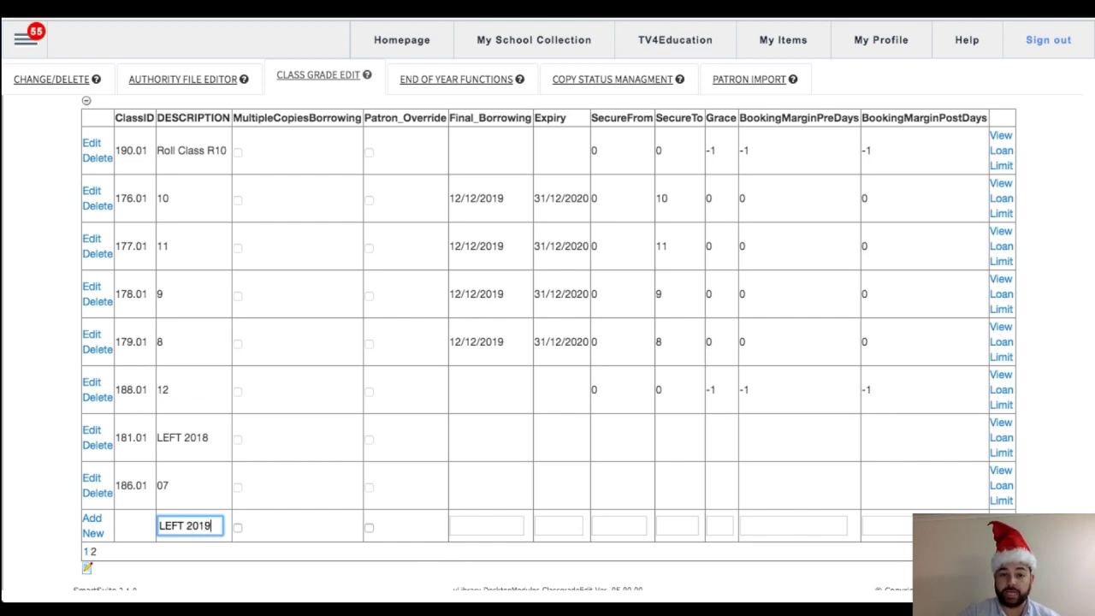
left_click(92, 523)
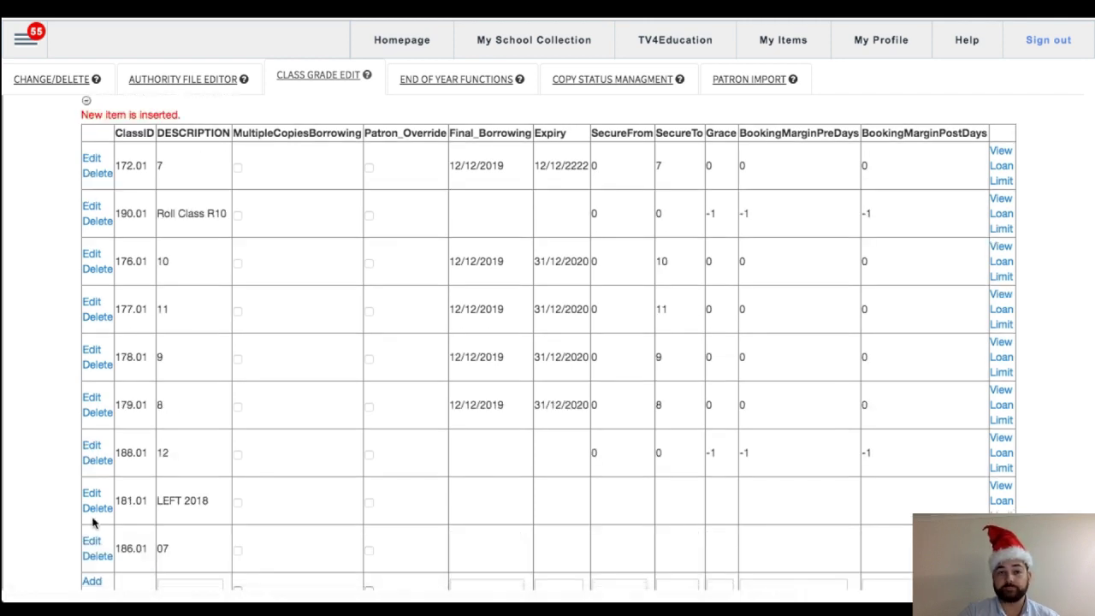
scroll(193, 471, "down", 2)
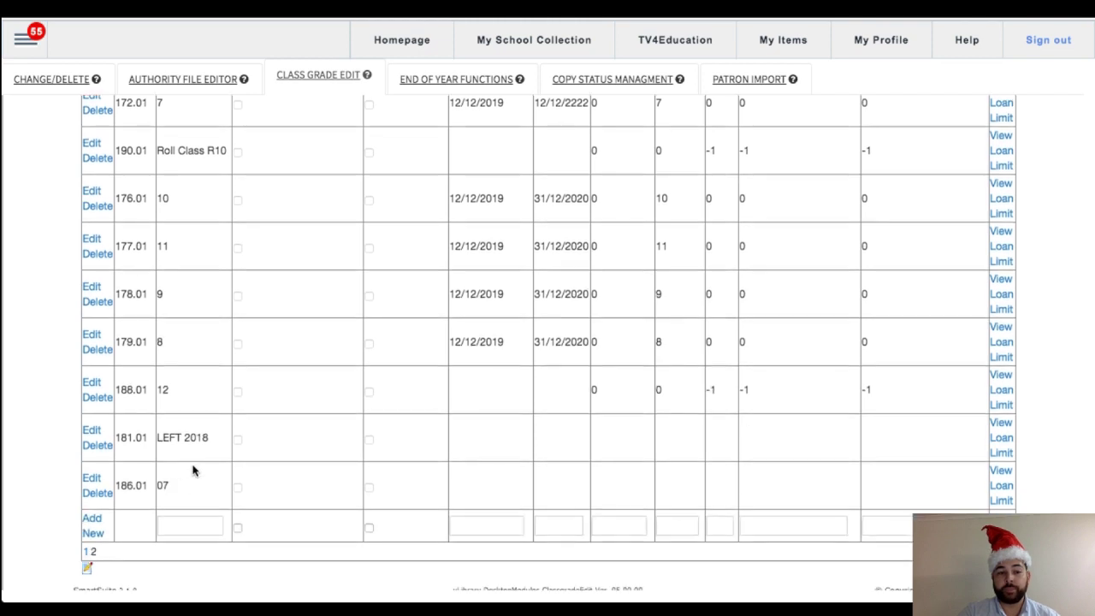
scroll(194, 472, "up", 3)
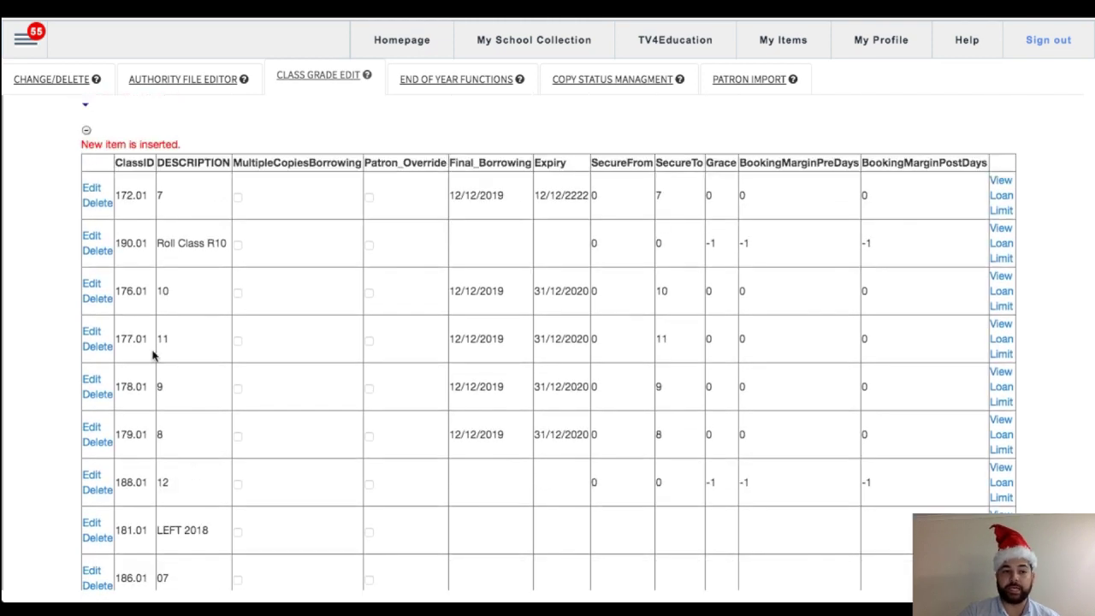
left_click_drag(175, 144, 88, 147)
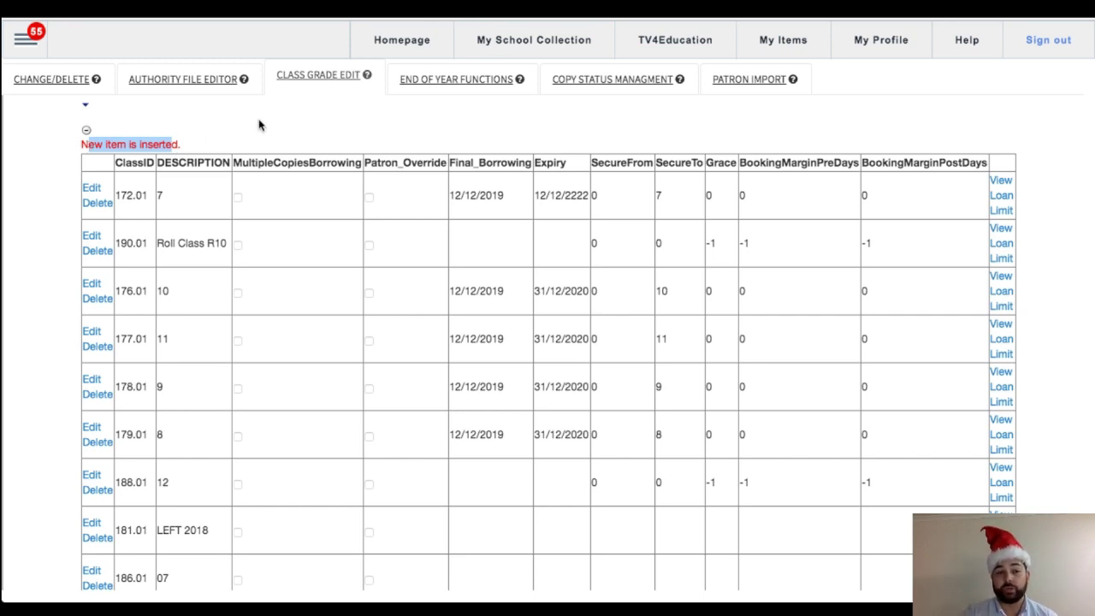
Set up a Class Grade Change in the end-of-year functions from class grade 7 to LEFT 2019
left_click(445, 79)
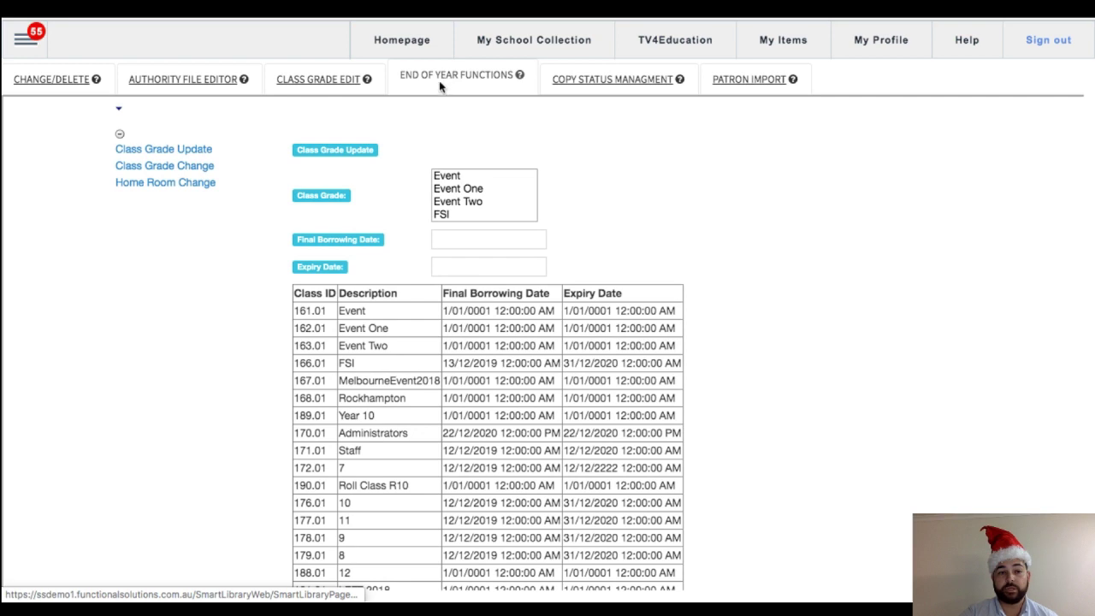
left_click(139, 168)
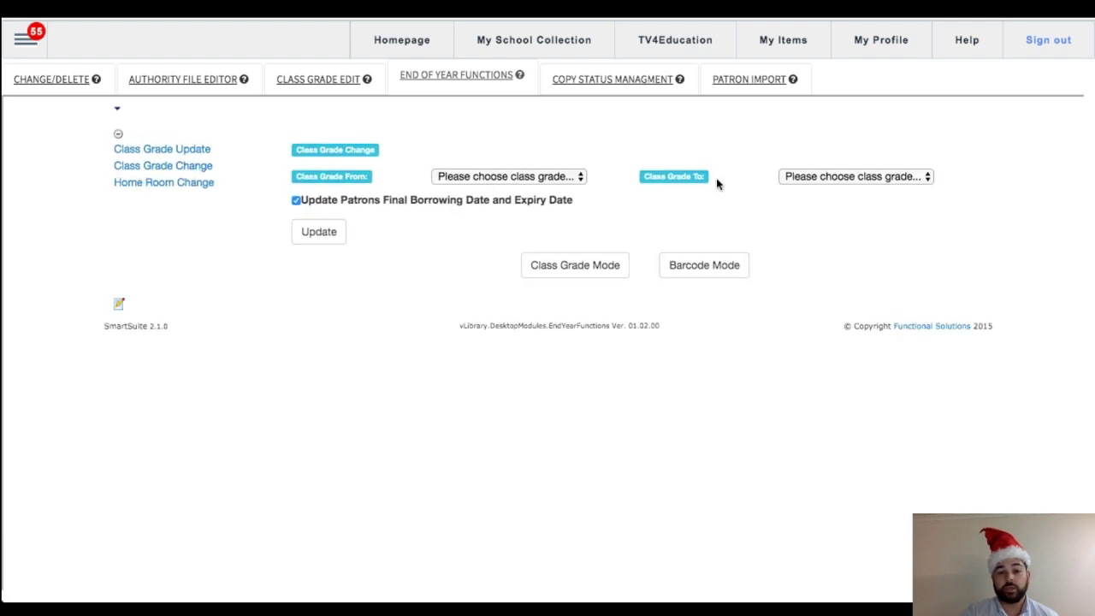
left_click(813, 177)
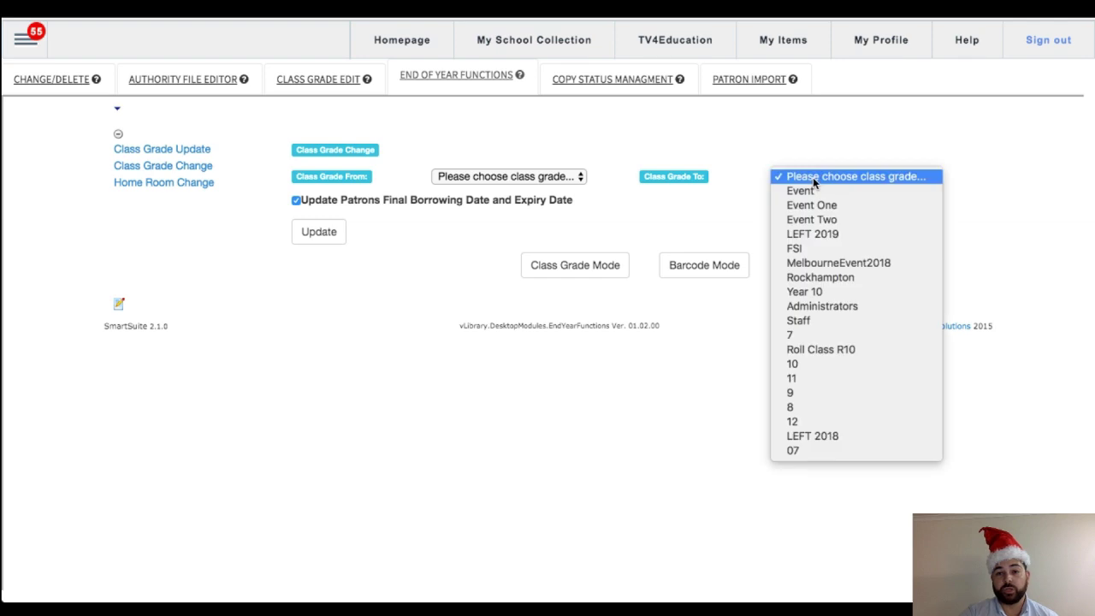
left_click(843, 234)
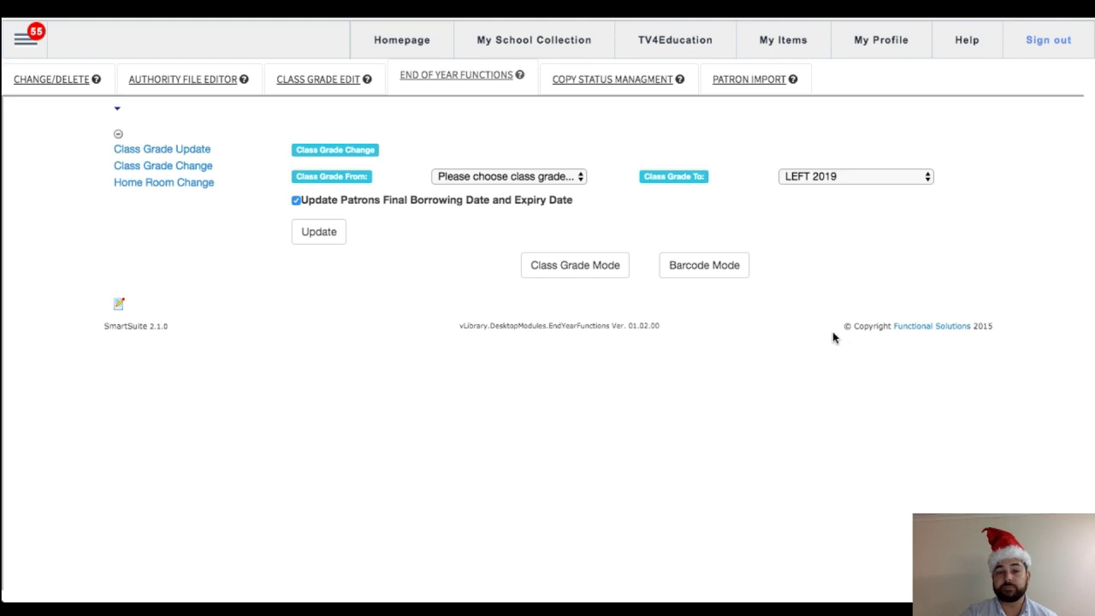
left_click(466, 177)
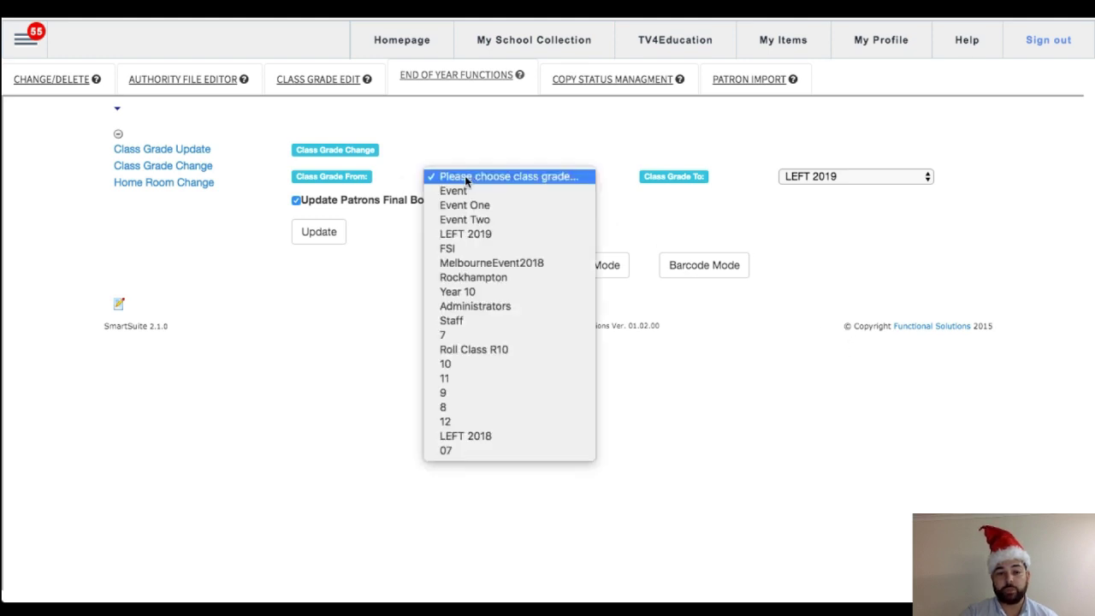
left_click(476, 334)
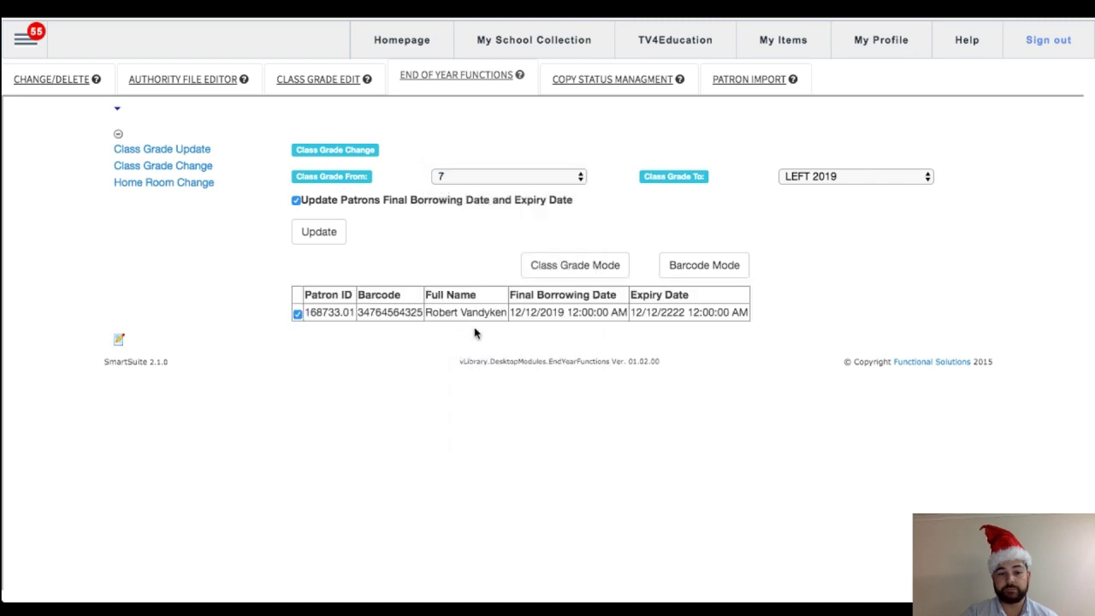
Apply the class grade change from 7 to LEFT 2019 for the selected patron, including the borrowing and expiry dates
left_click(317, 236)
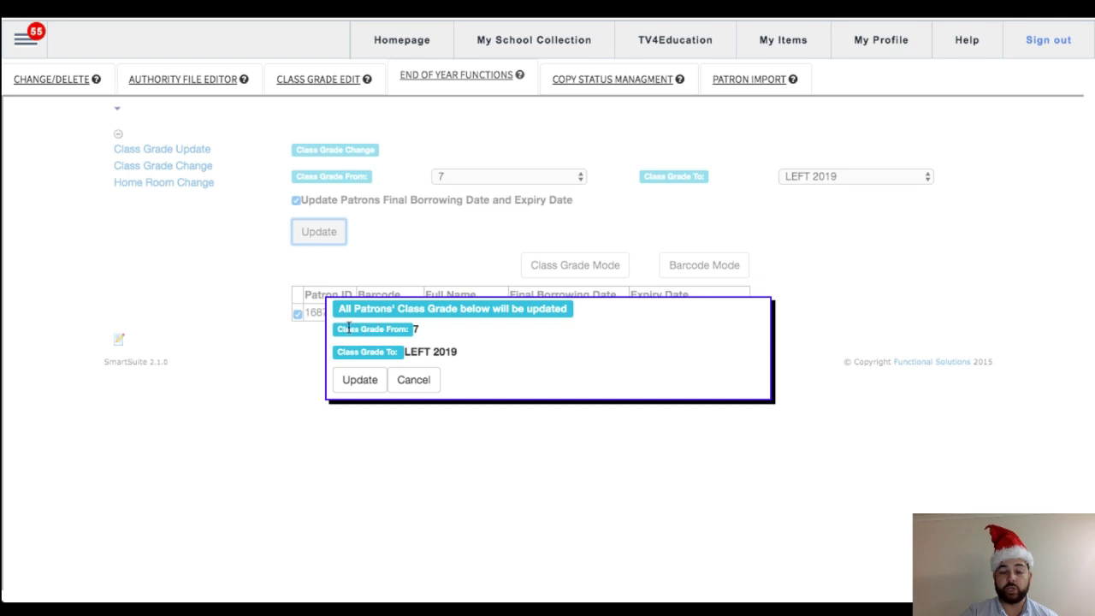
left_click_drag(340, 328, 414, 327)
left_click_drag(350, 352, 402, 355)
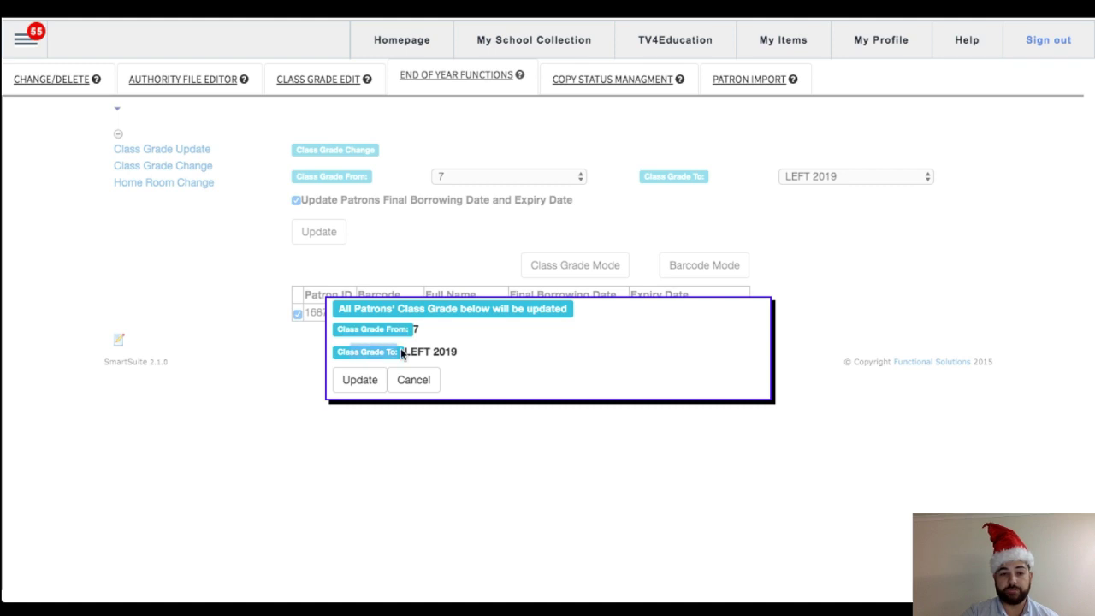
left_click(359, 384)
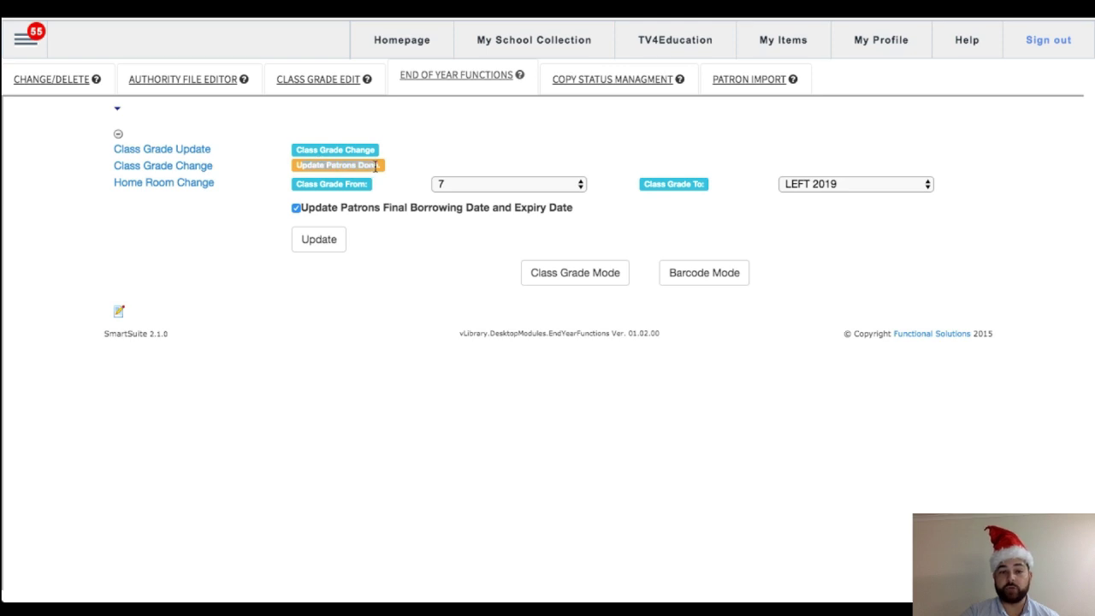
List the patrons of class grade 8 and those of class grade 9 as source grades, without updating them
left_click(443, 185)
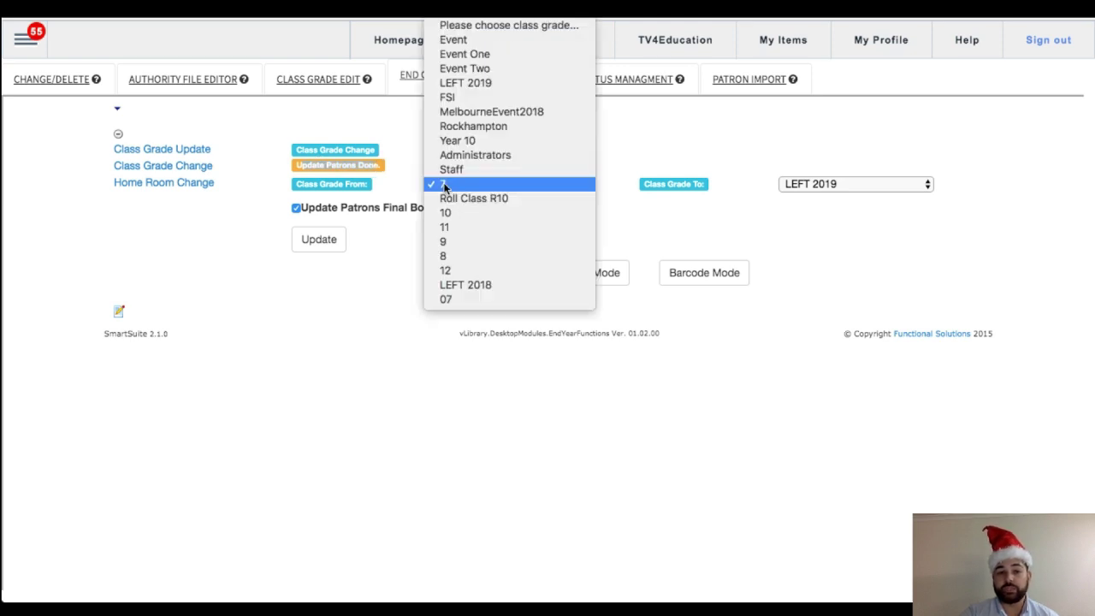
left_click(455, 256)
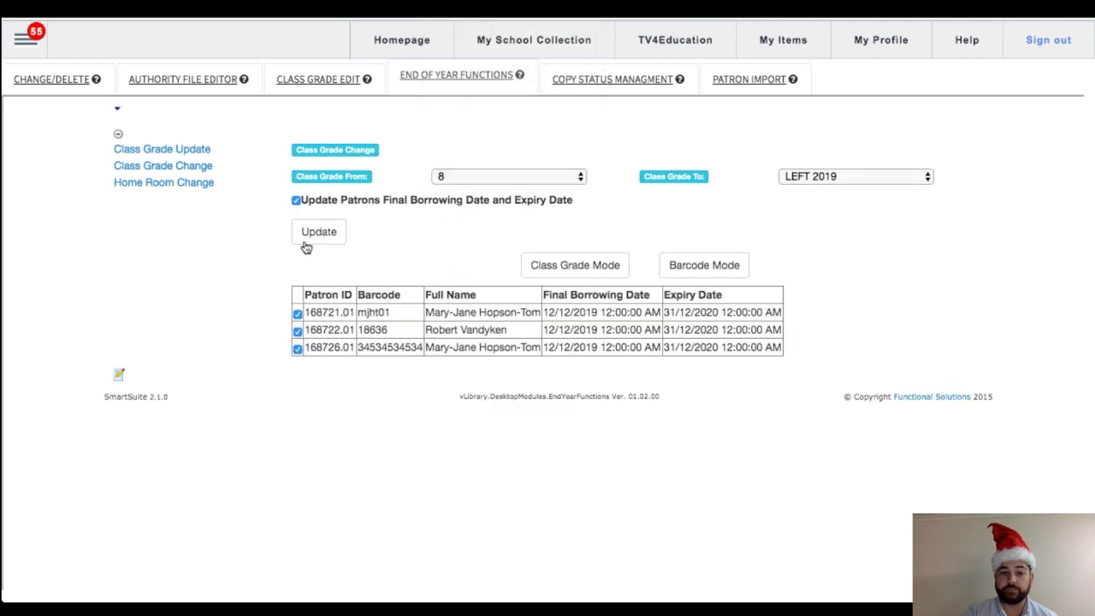
left_click(445, 177)
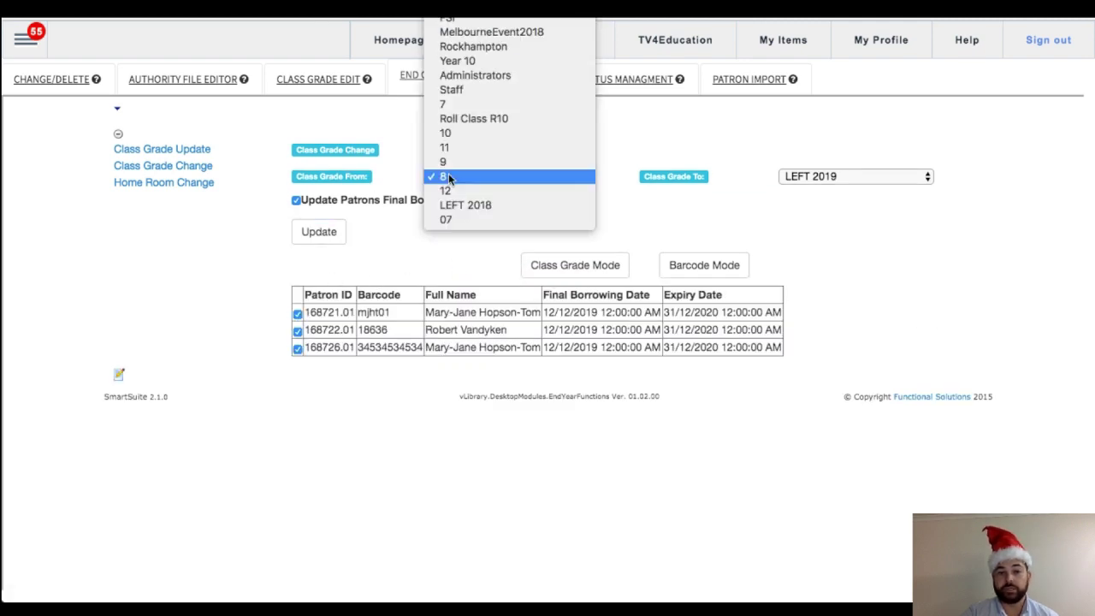
left_click(445, 163)
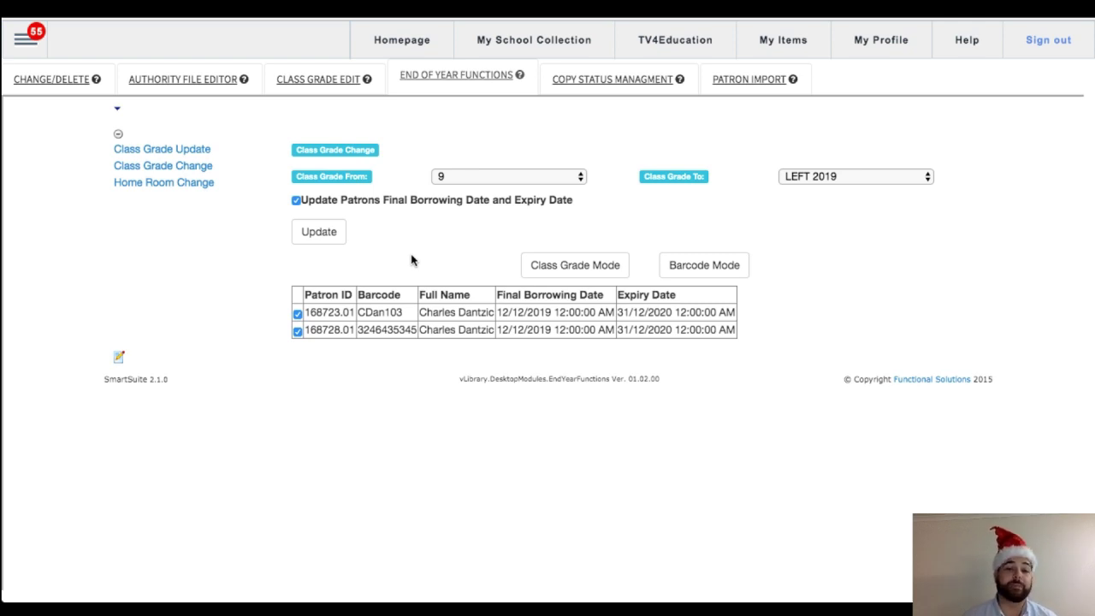
Open the Smart Patron Import page from the patron functions
left_click(25, 41)
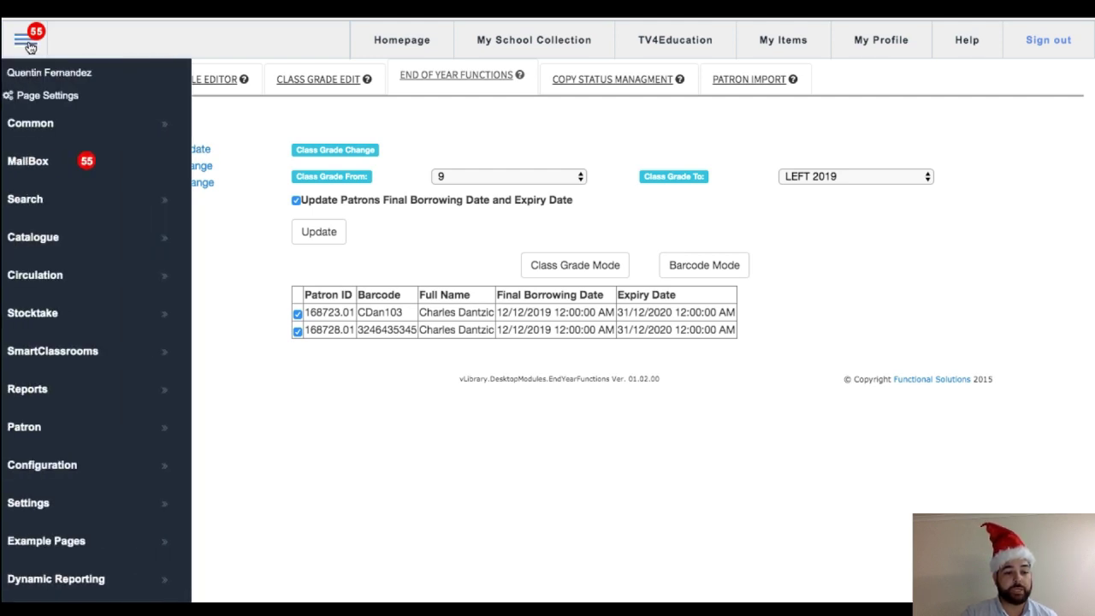
left_click(73, 430)
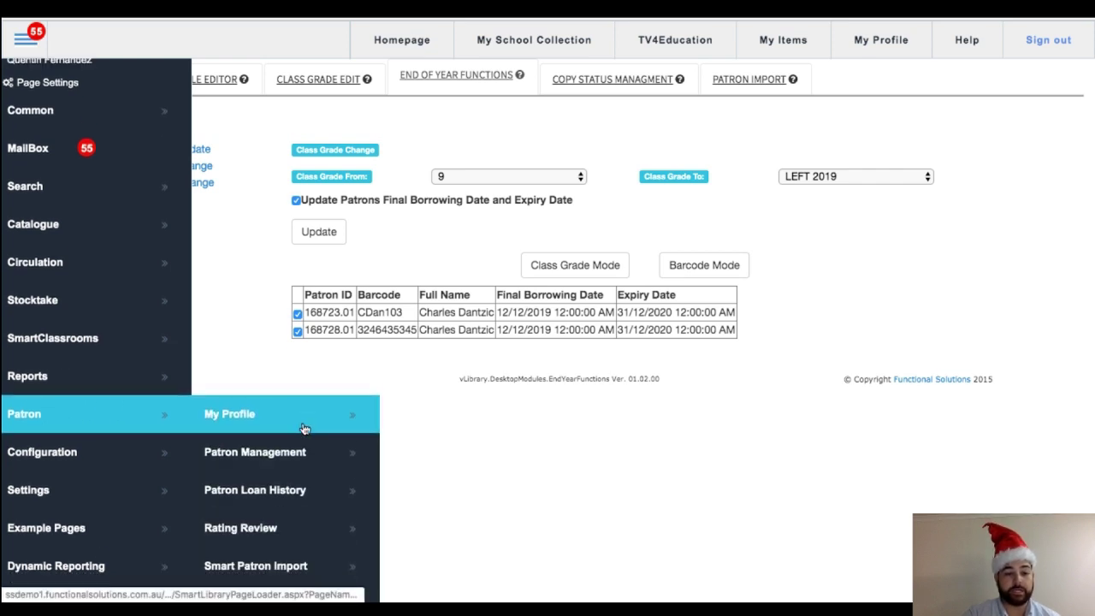
scroll(304, 427, "down", 2)
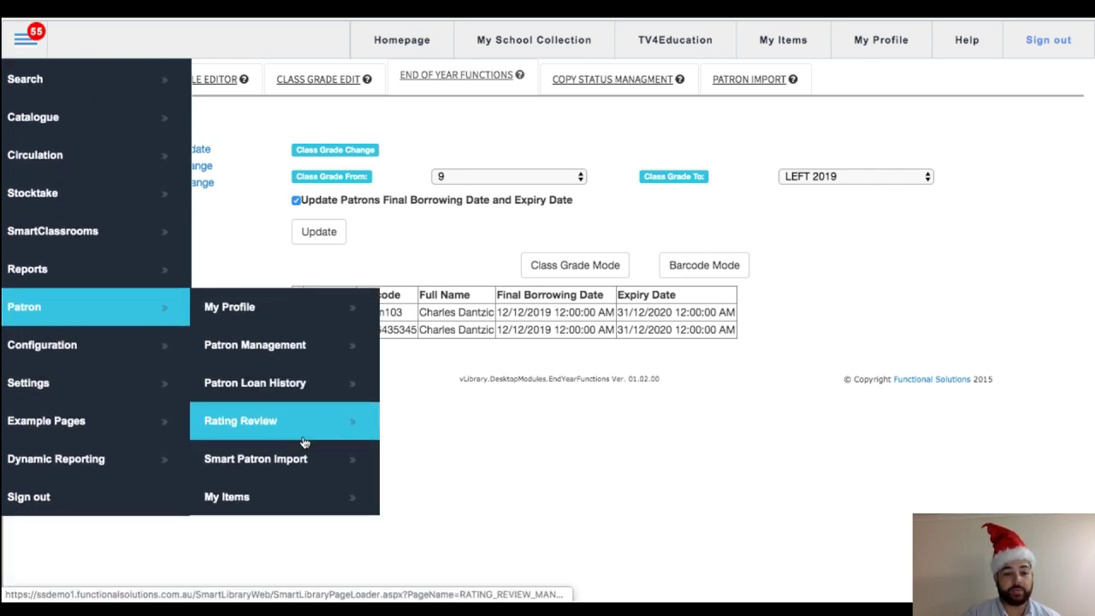
left_click(265, 468)
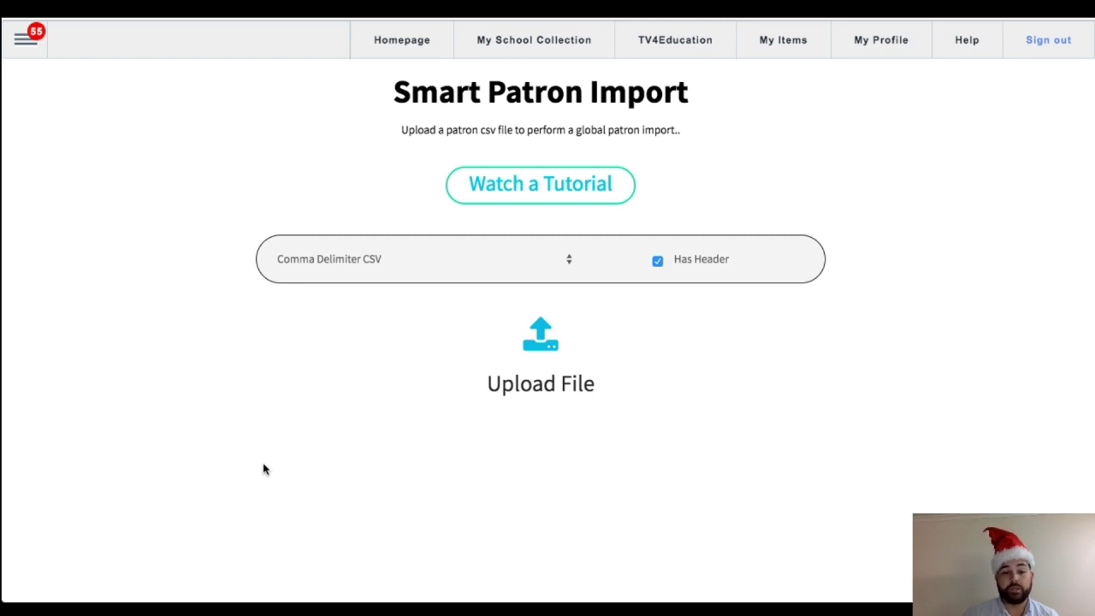
Upload Patron Import Sample File.csv for the patron import and review how its columns are mapped
left_click(542, 351)
double_click(480, 36)
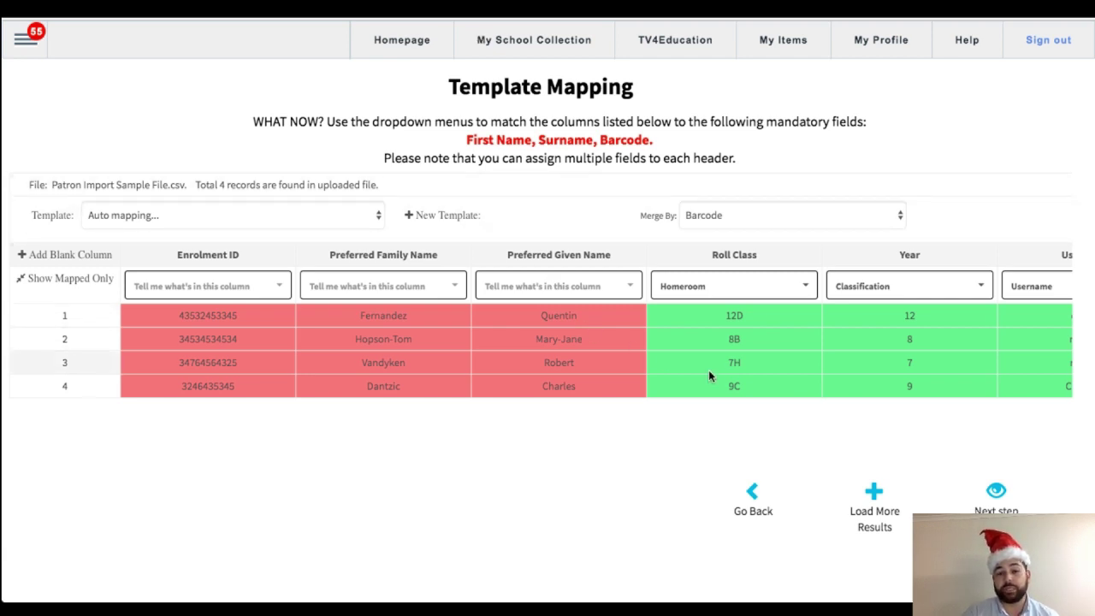
scroll(708, 369, "right", 2)
scroll(708, 370, "right", 5)
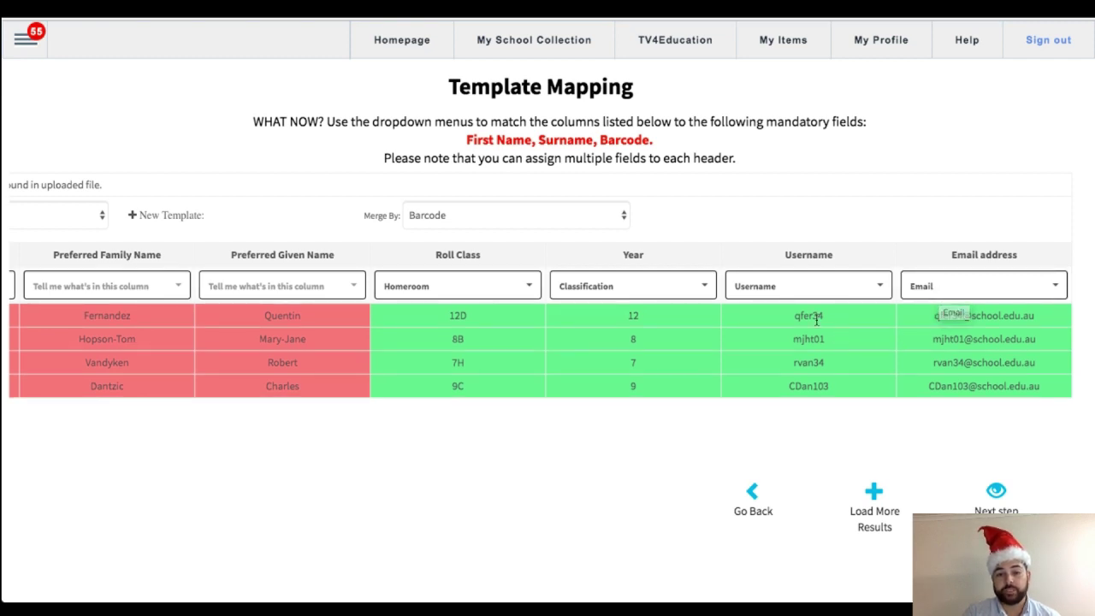
Map the Preferred Given Name column of the import file to the First Name field
scroll(817, 318, "down", 1)
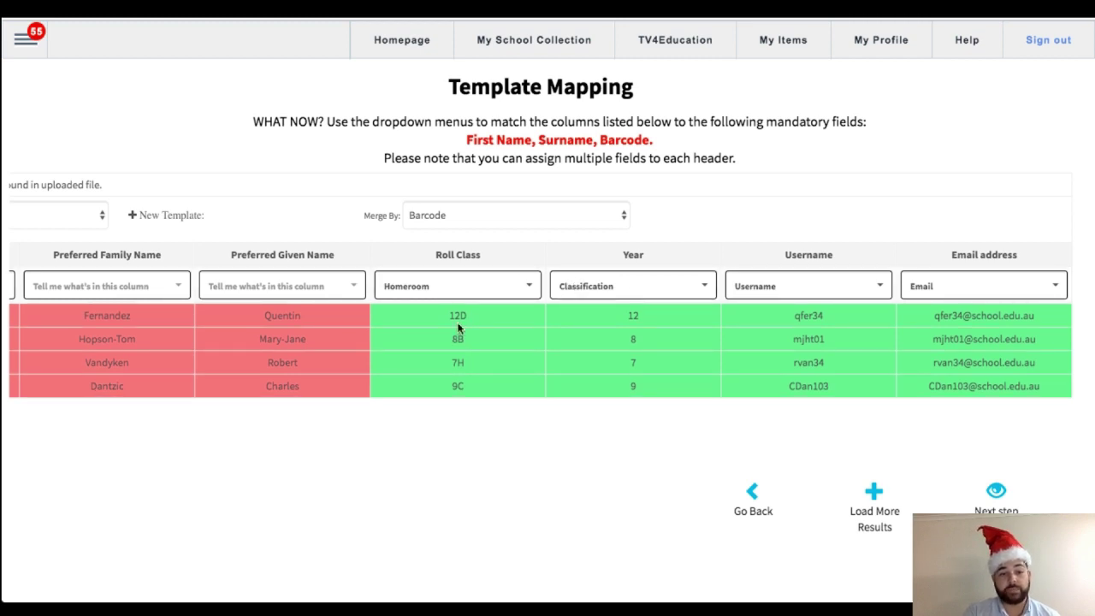
scroll(510, 337, "left", 5)
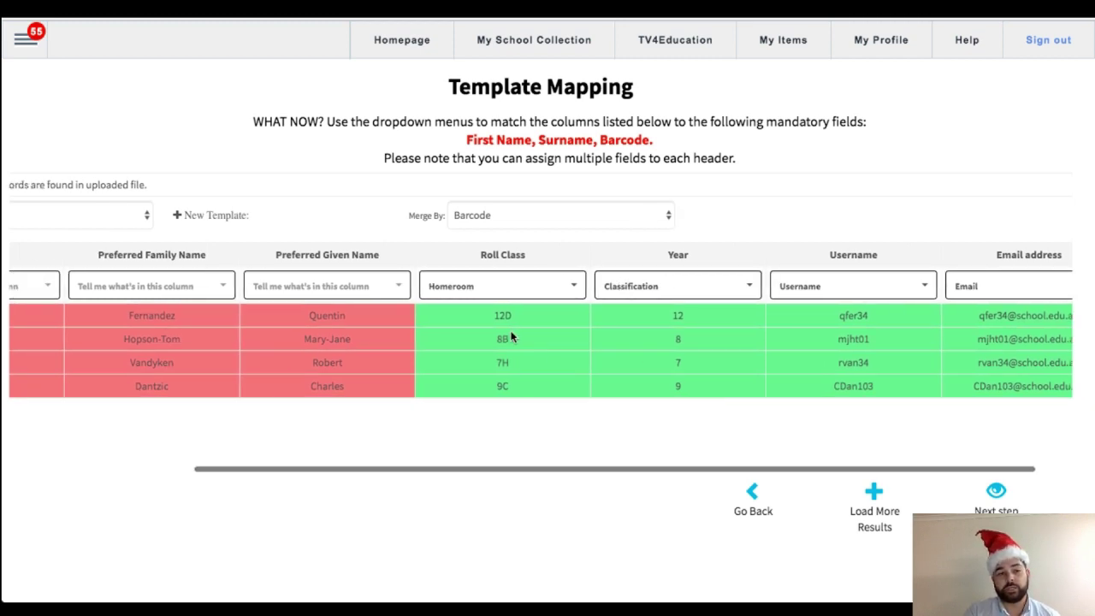
scroll(510, 337, "left", 2)
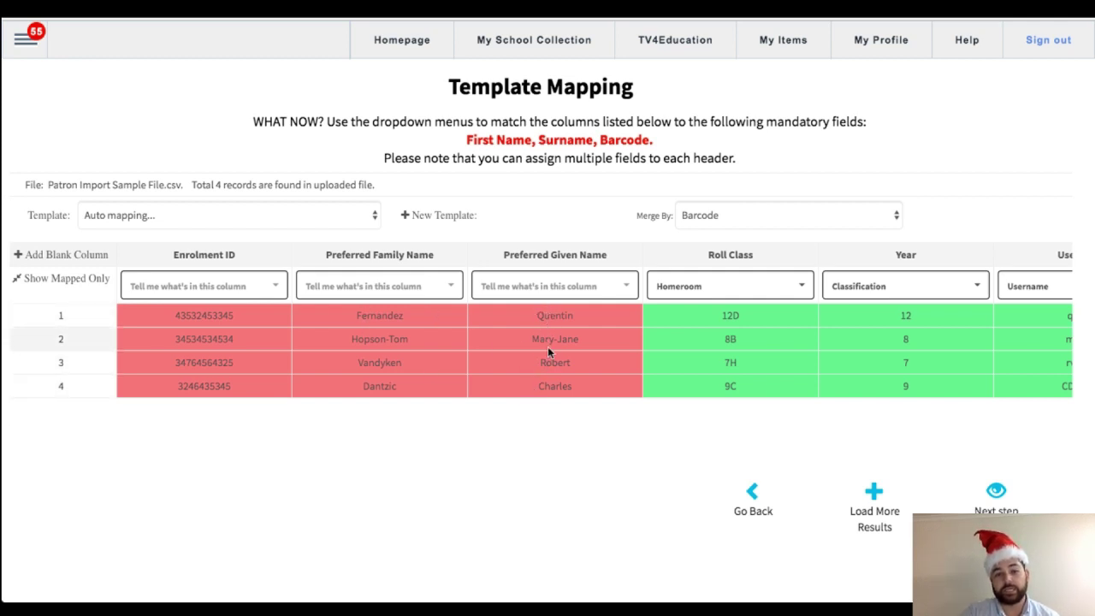
left_click(549, 289)
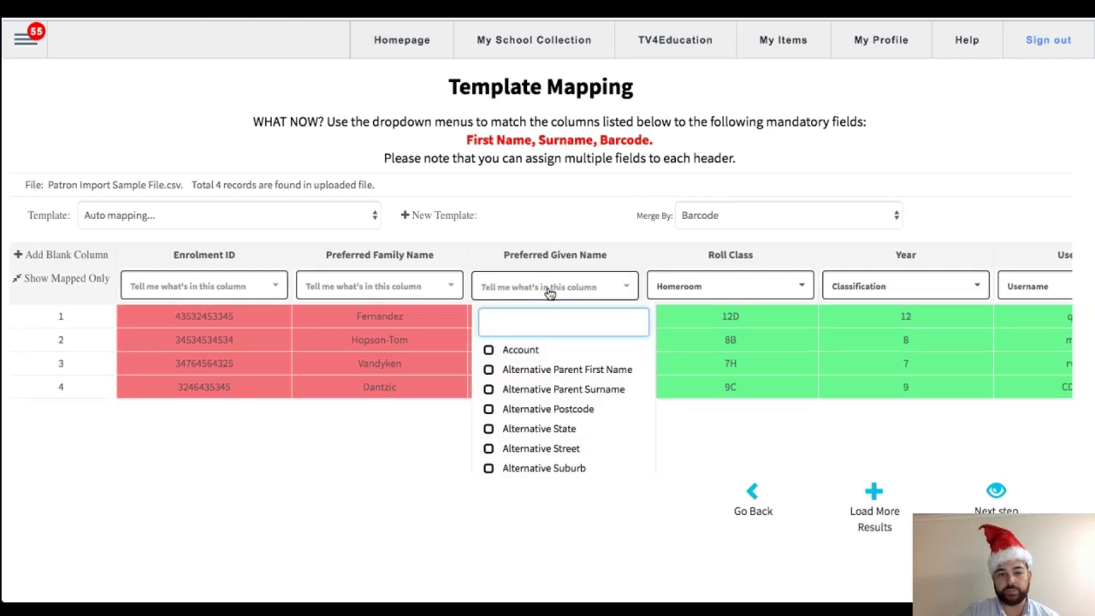
scroll(589, 436, "down", 5)
scroll(588, 436, "down", 2)
scroll(588, 436, "up", 6)
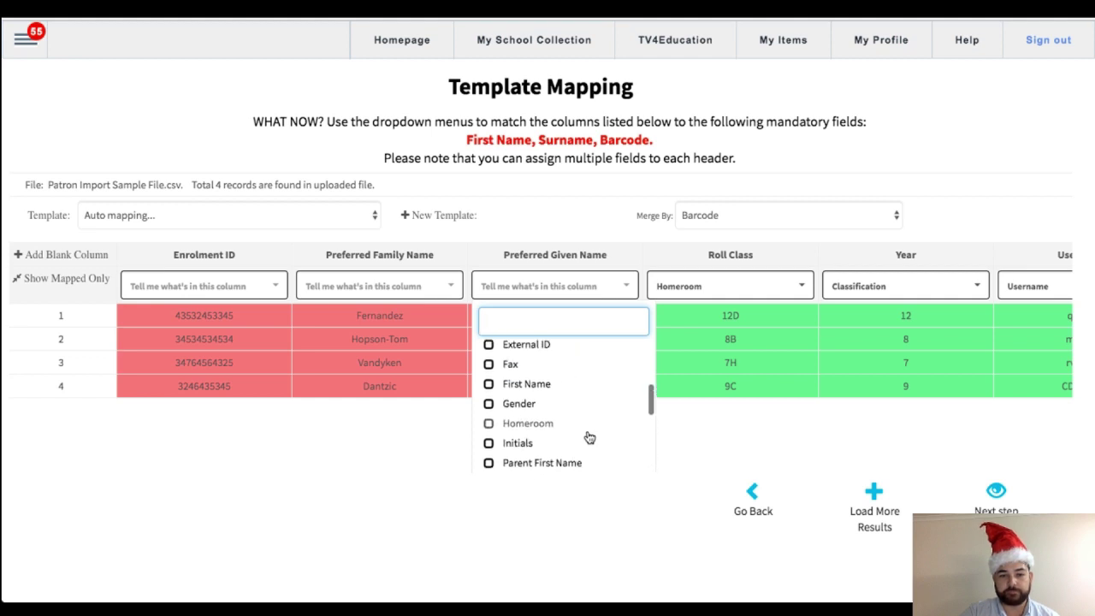
left_click(492, 384)
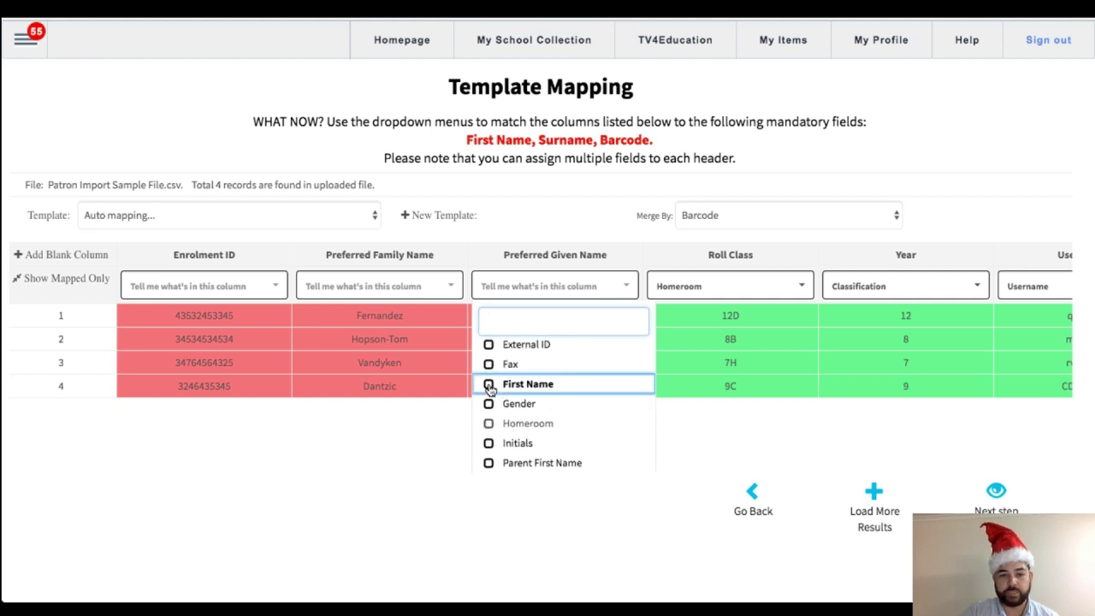
left_click(427, 443)
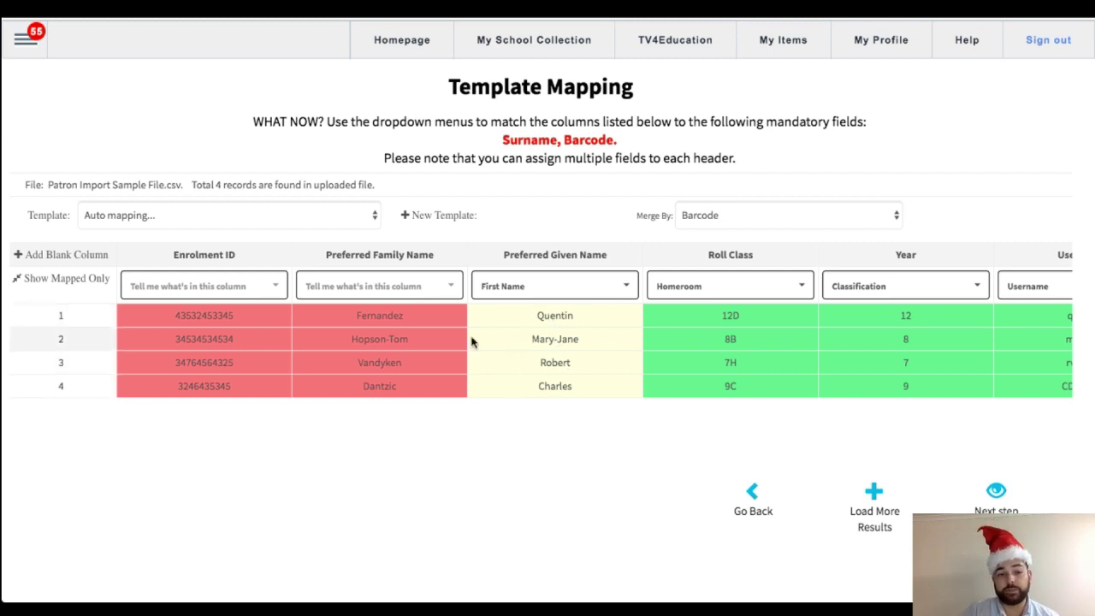
Map the Preferred Family Name column to the Surname field
left_click(420, 286)
scroll(413, 411, "down", 1)
scroll(413, 411, "down", 10)
scroll(412, 408, "up", 3)
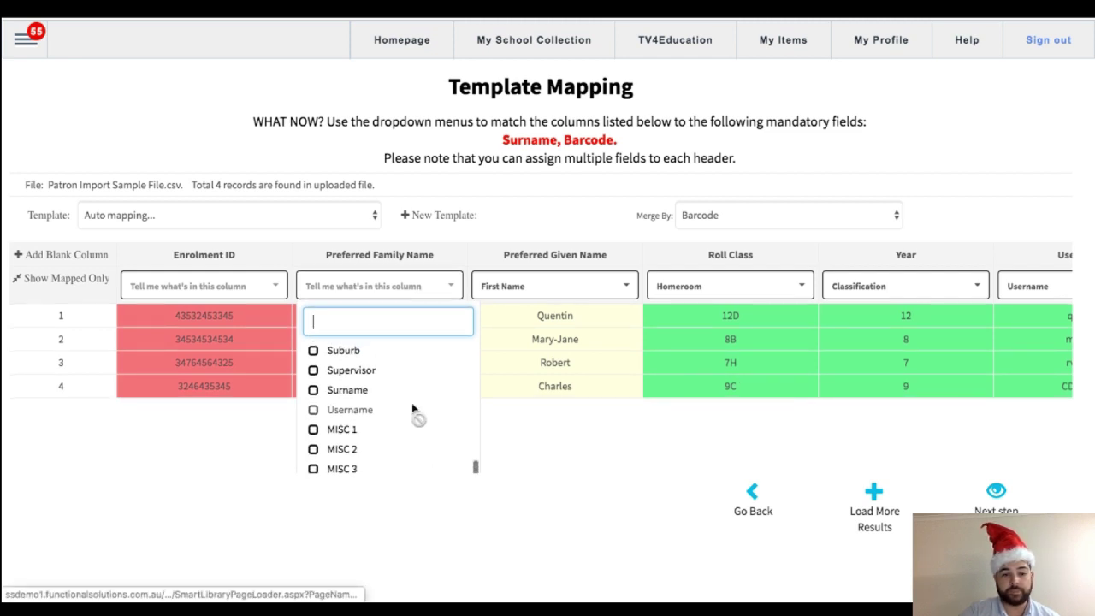
left_click(346, 390)
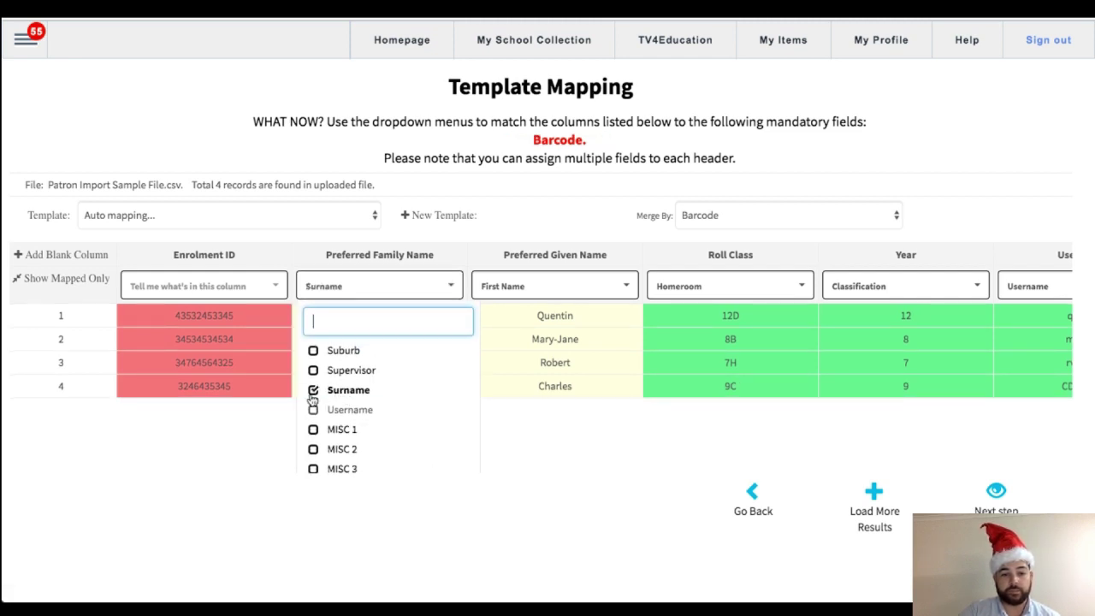
left_click(264, 427)
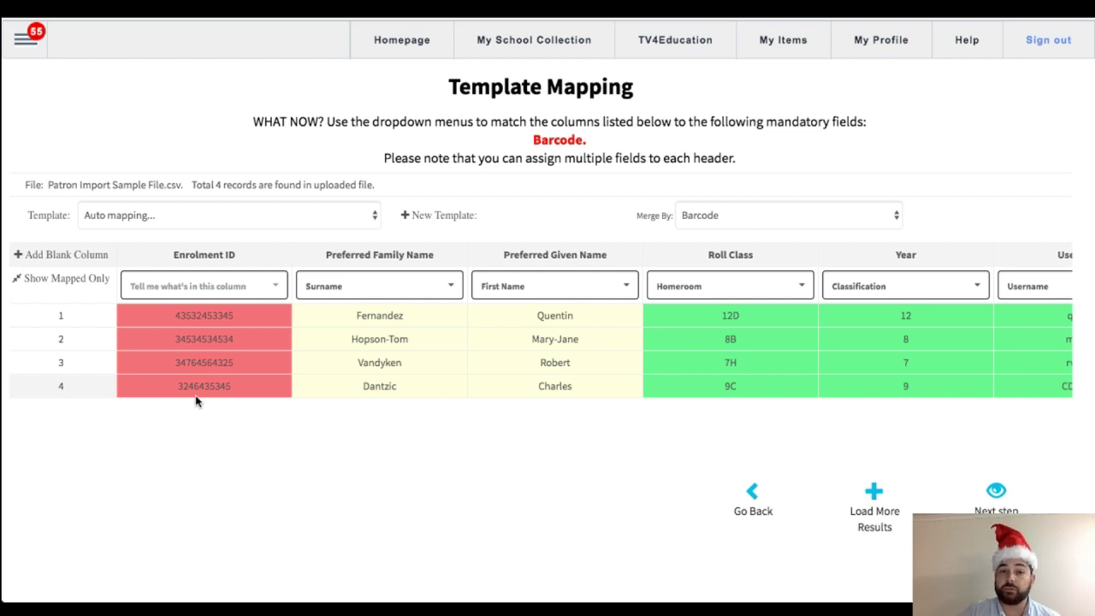
Map the Enrolment ID column to both the Barcode and External ID fields
left_click(188, 291)
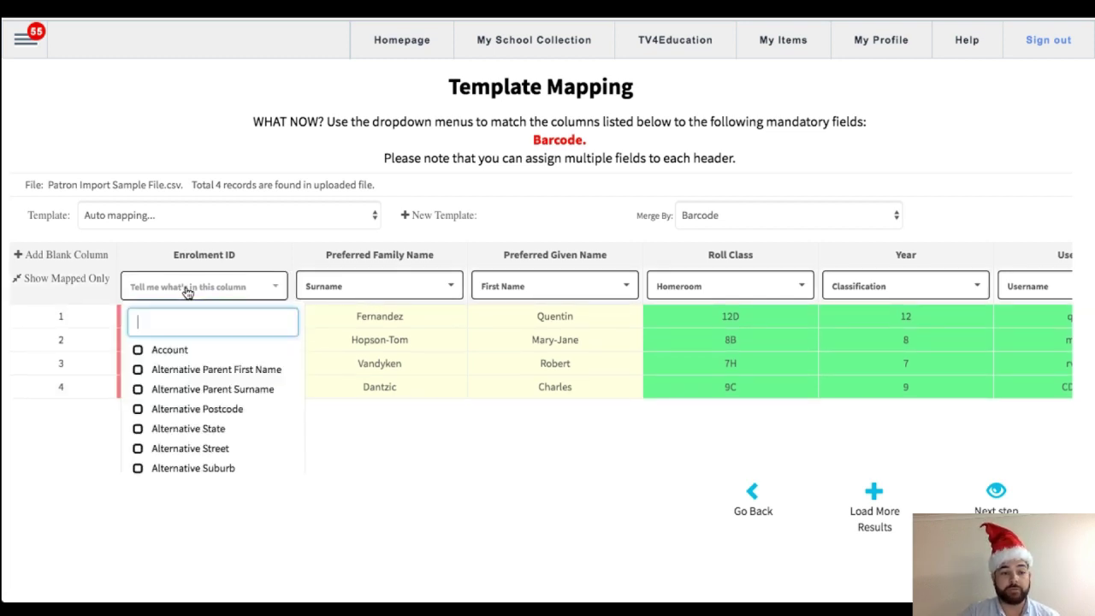
scroll(185, 410, "down", 5)
scroll(185, 410, "down", 6)
scroll(185, 411, "down", 3)
scroll(185, 410, "up", 6)
scroll(185, 411, "up", 5)
scroll(184, 411, "up", 3)
scroll(166, 402, "down", 4)
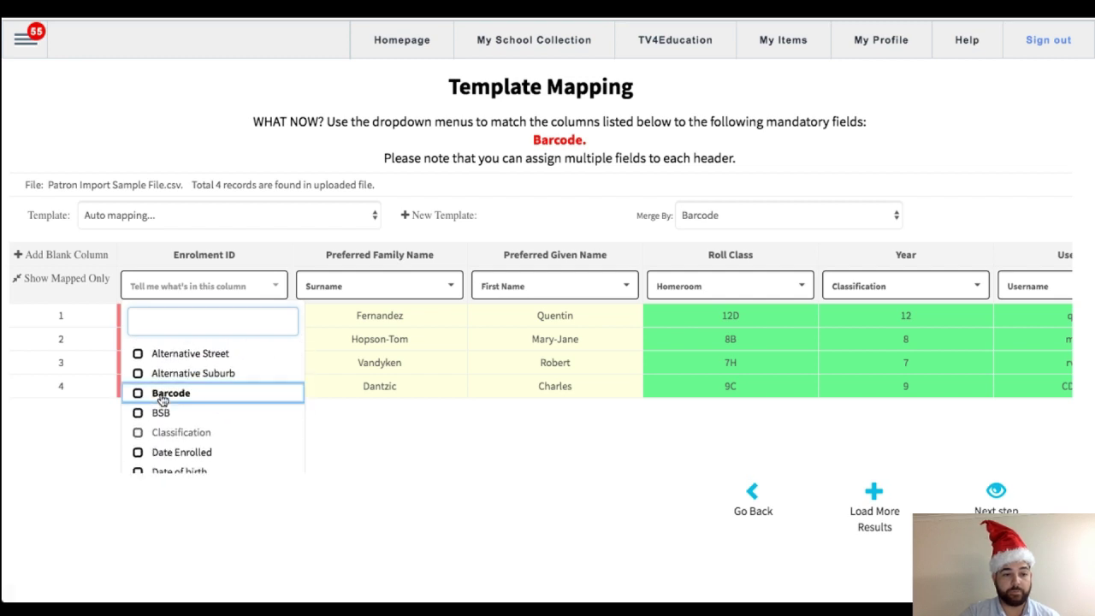
left_click(162, 400)
scroll(176, 385, "down", 2)
scroll(176, 385, "down", 1)
left_click(153, 363)
left_click(373, 435)
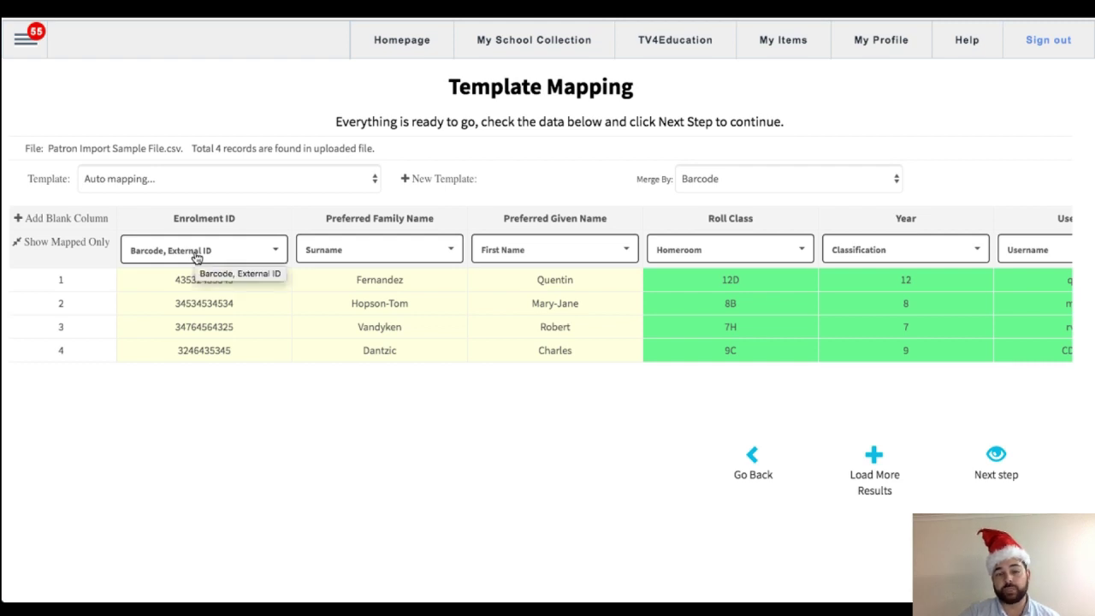
Continue to the import preview and compare each patron's current and update values, especially the highlighted classification
left_click(994, 460)
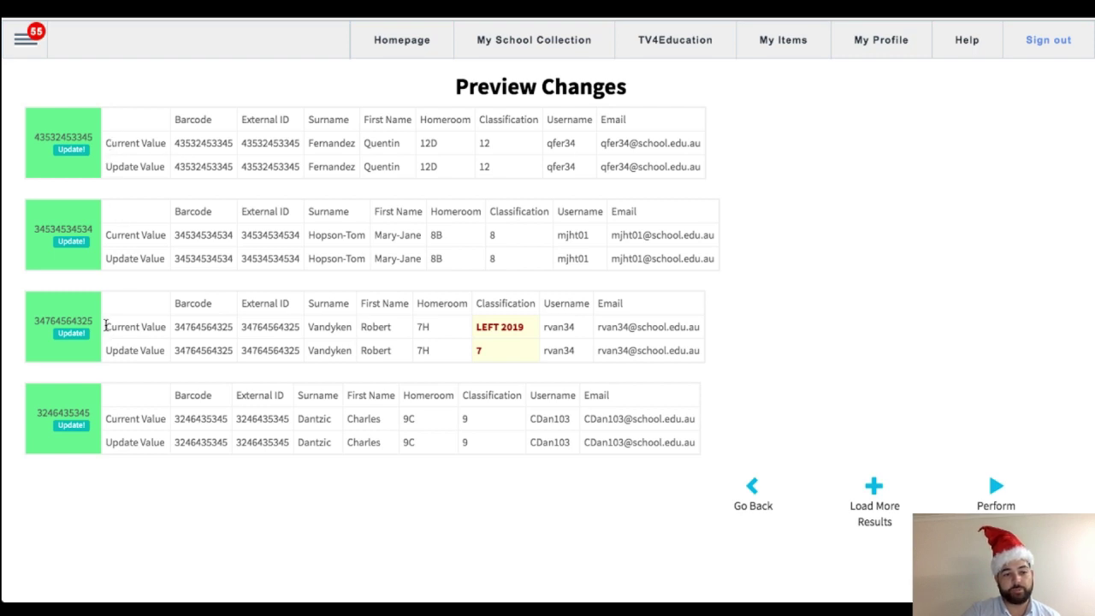
left_click_drag(105, 325, 703, 331)
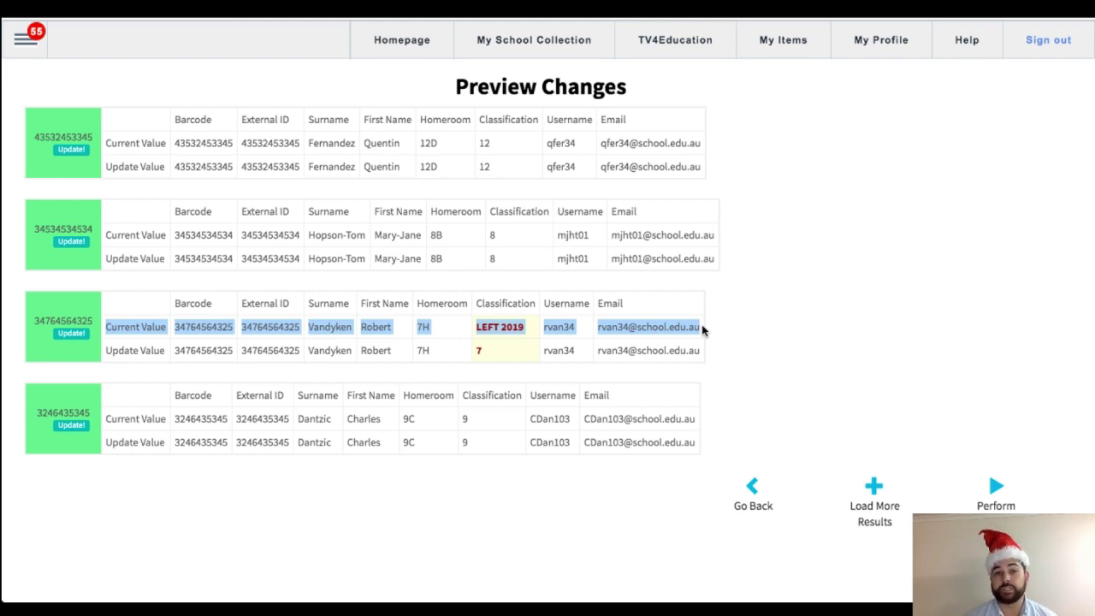
left_click(364, 331)
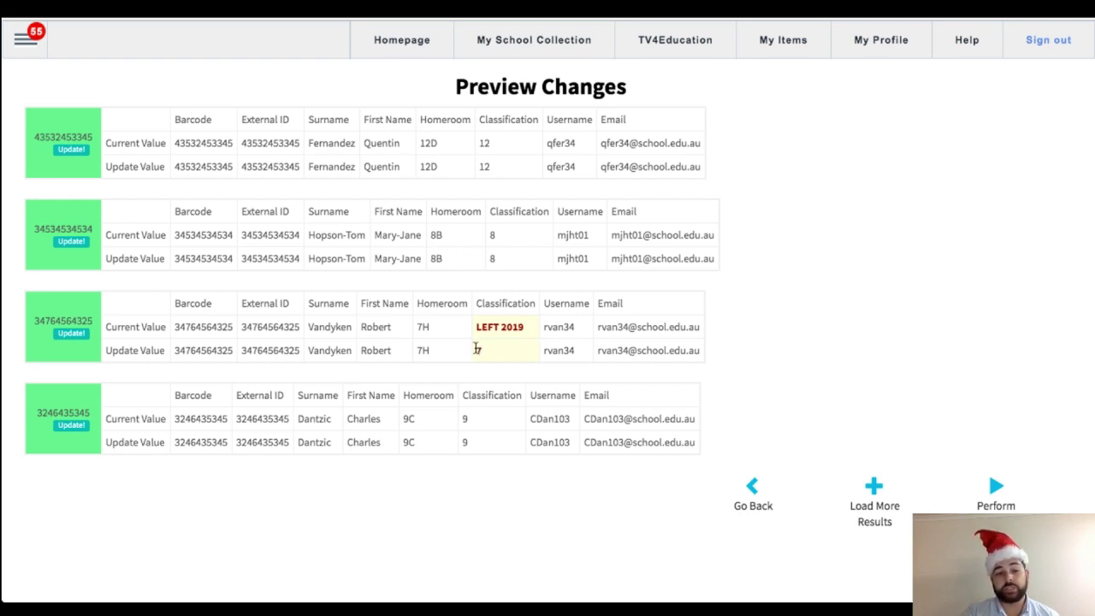
left_click_drag(476, 349, 502, 357)
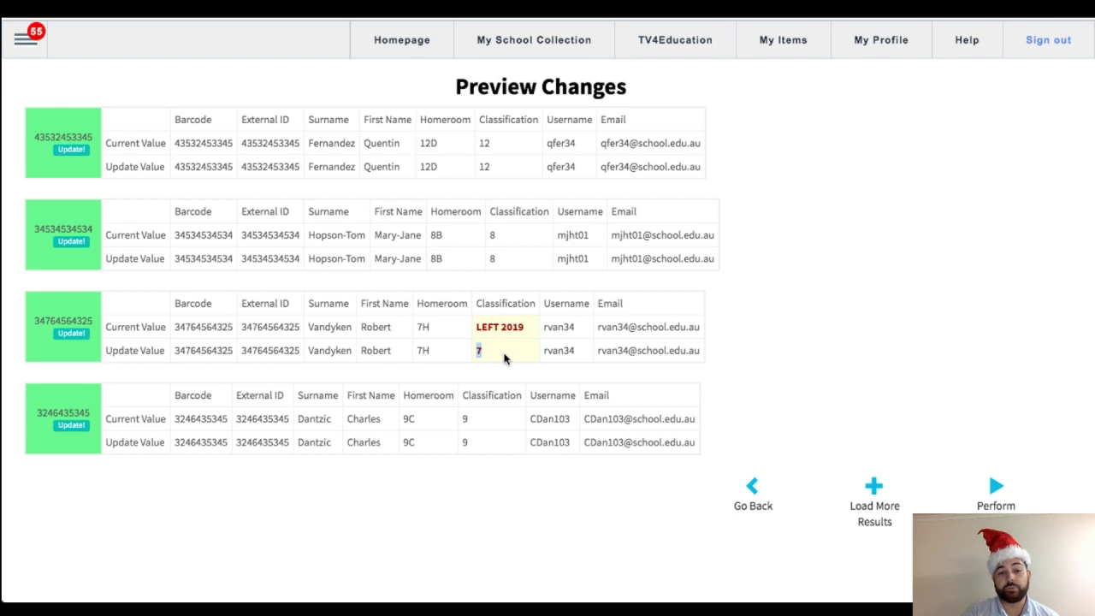
left_click(504, 358)
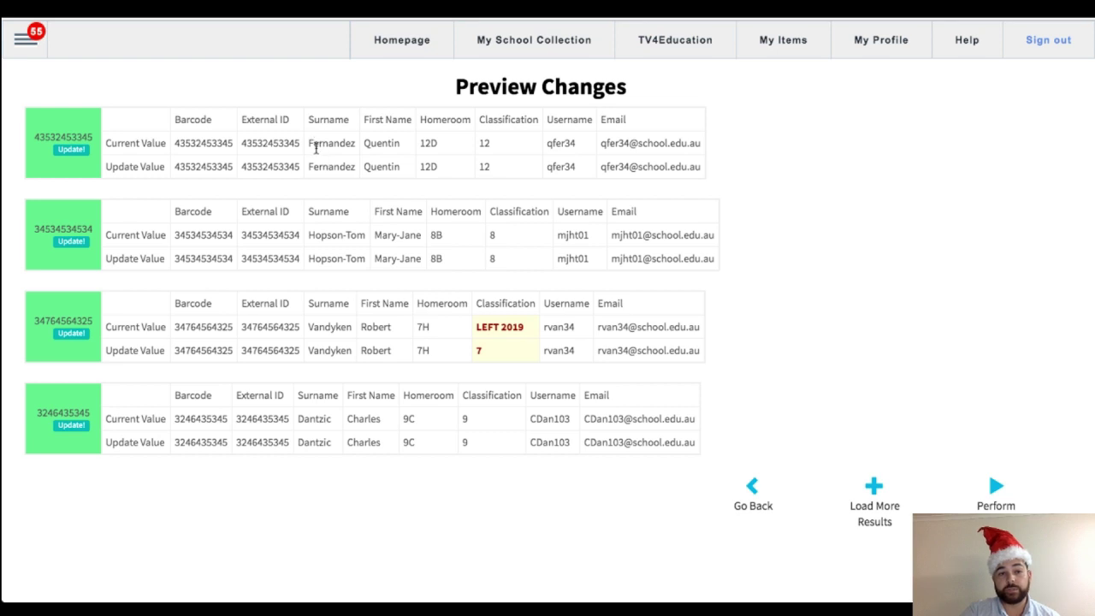
left_click_drag(308, 166, 404, 178)
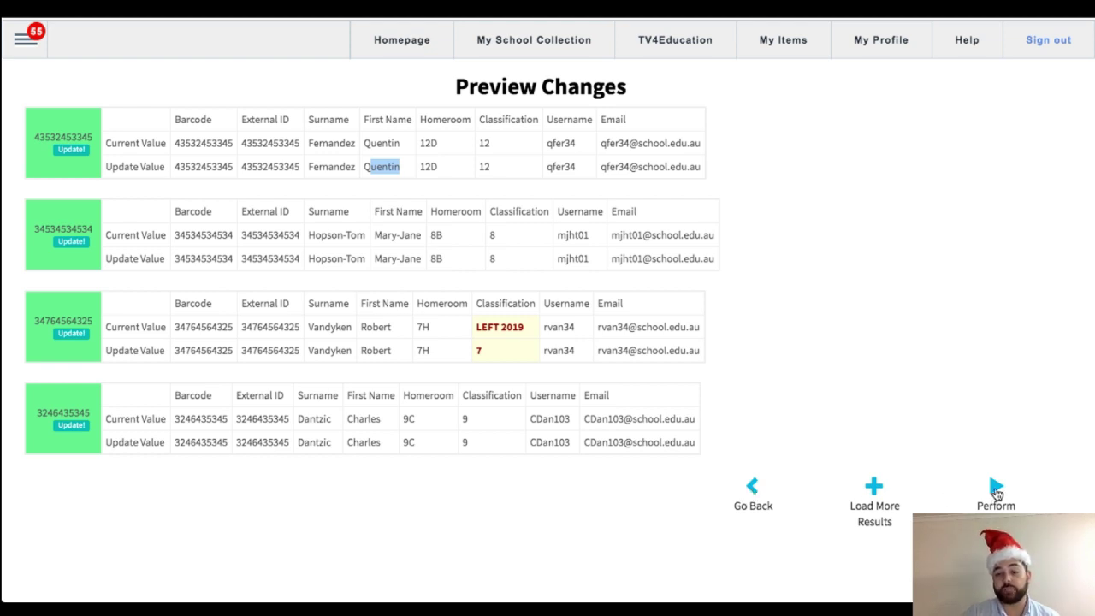
Start performing the import, open the MailBox in a new tab, and open the Patron Import Security Code system message
left_click(996, 489)
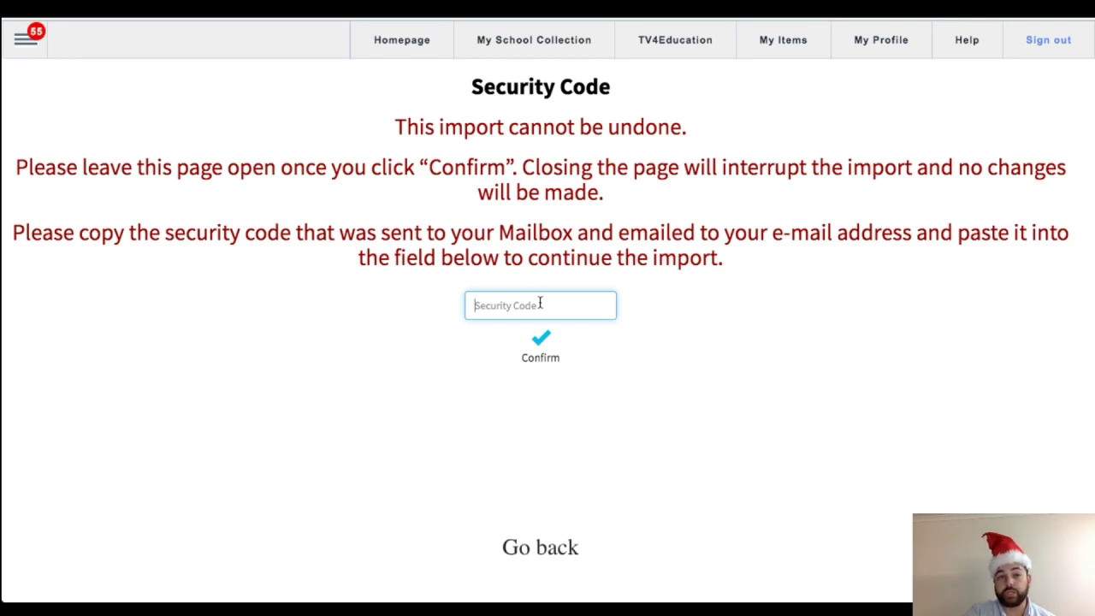
left_click(28, 43)
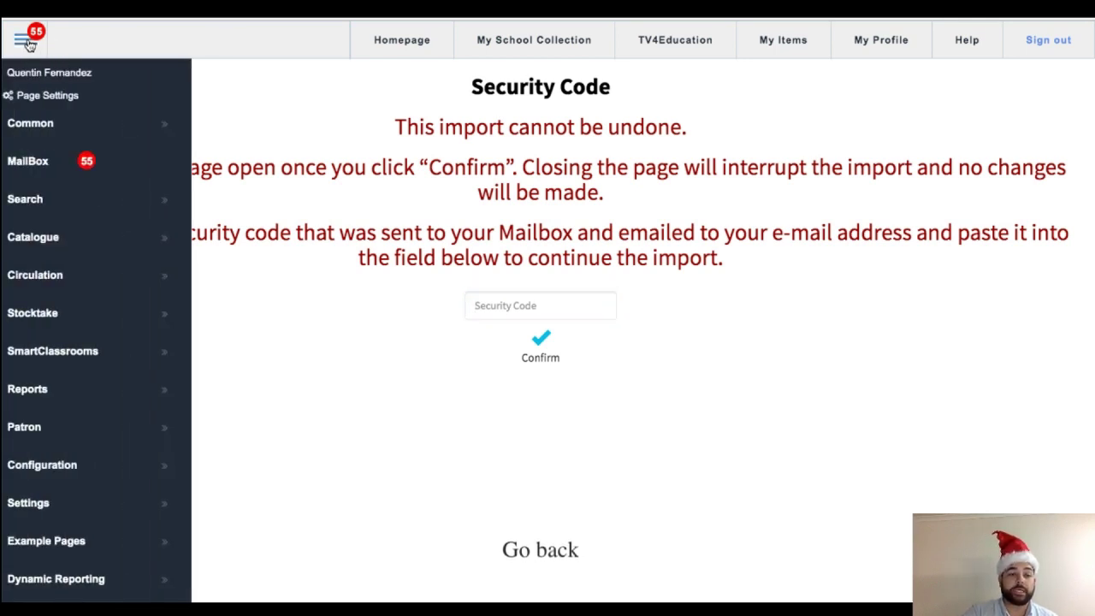
right_click(48, 166)
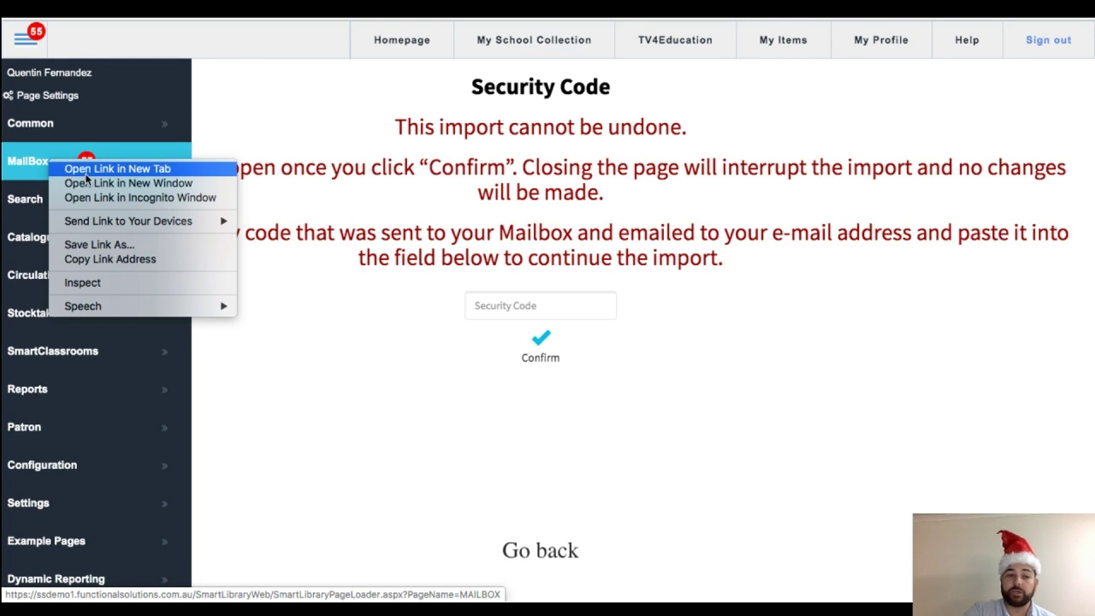
left_click(85, 175)
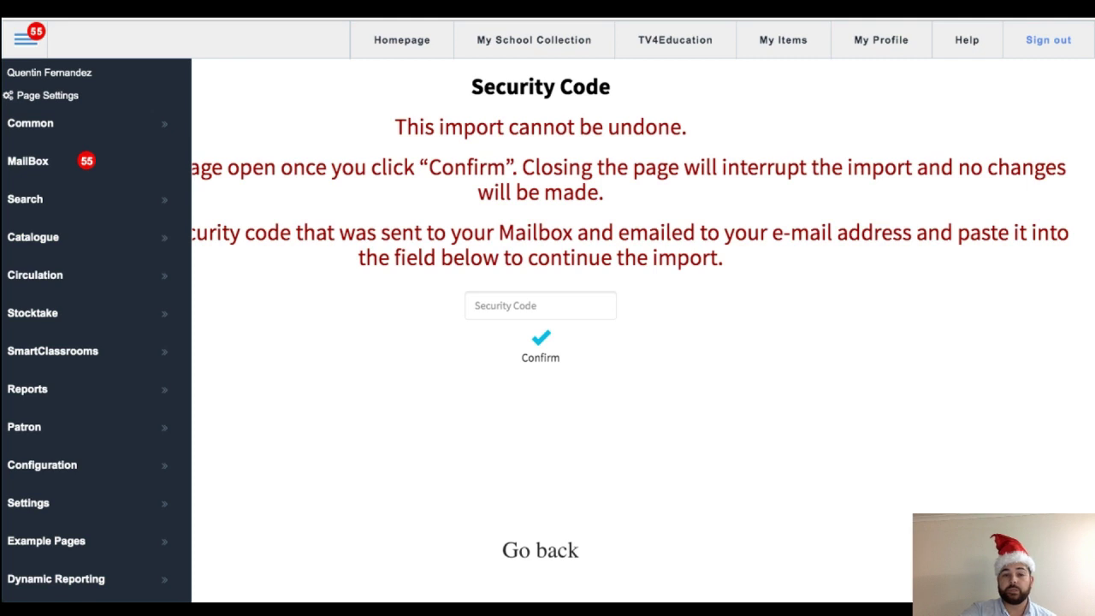
left_click(540, 550)
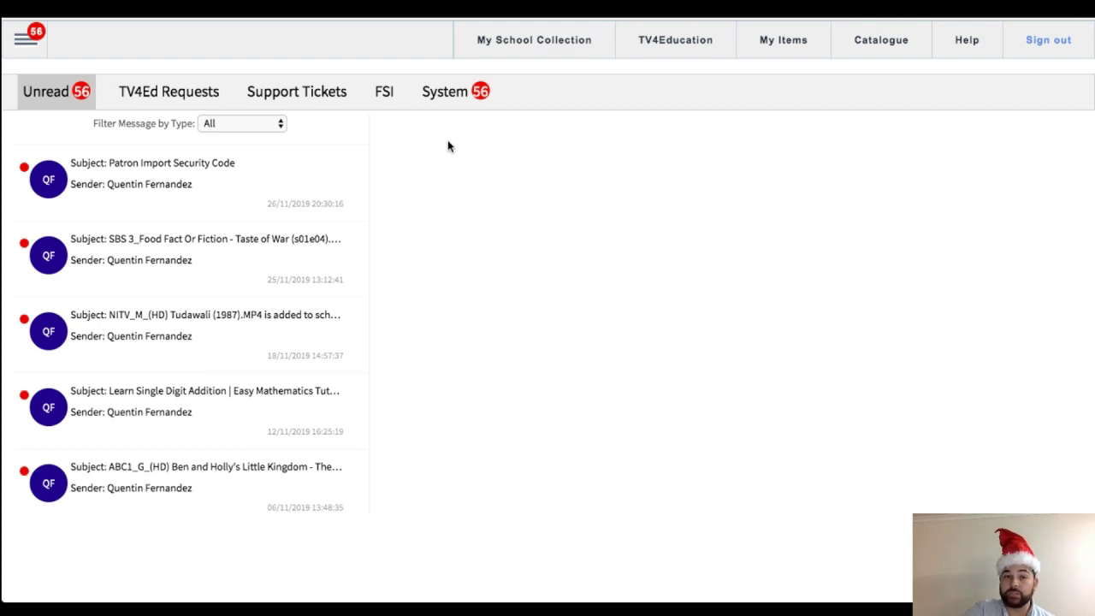
left_click(441, 101)
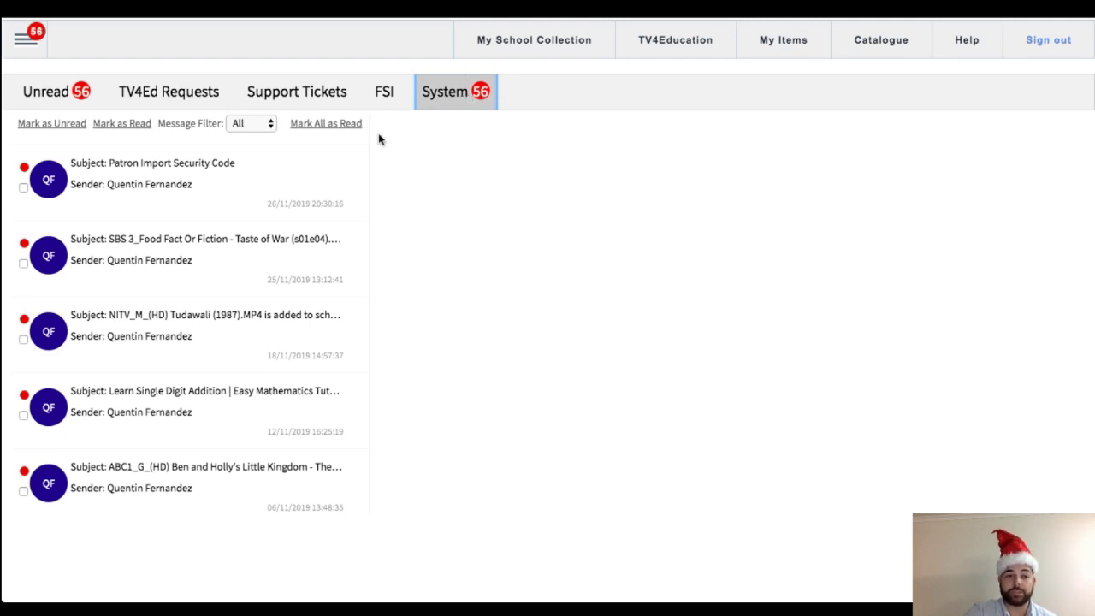
left_click(144, 197)
scroll(720, 354, "up", 1)
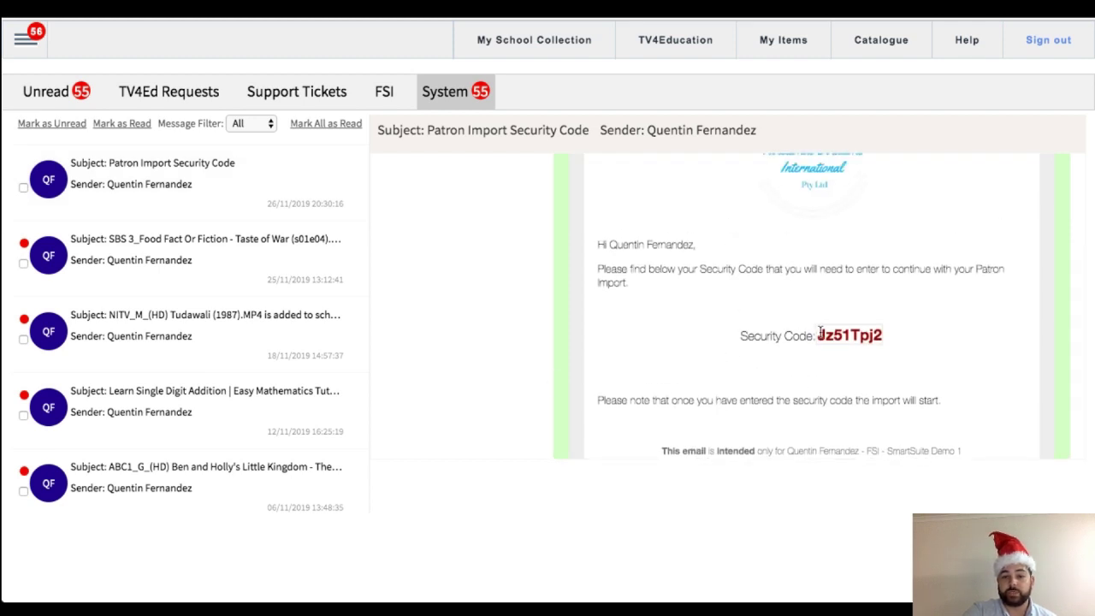
Copy the security code from the message into the import's Security Code field and confirm the patron import
left_click_drag(820, 333, 880, 340)
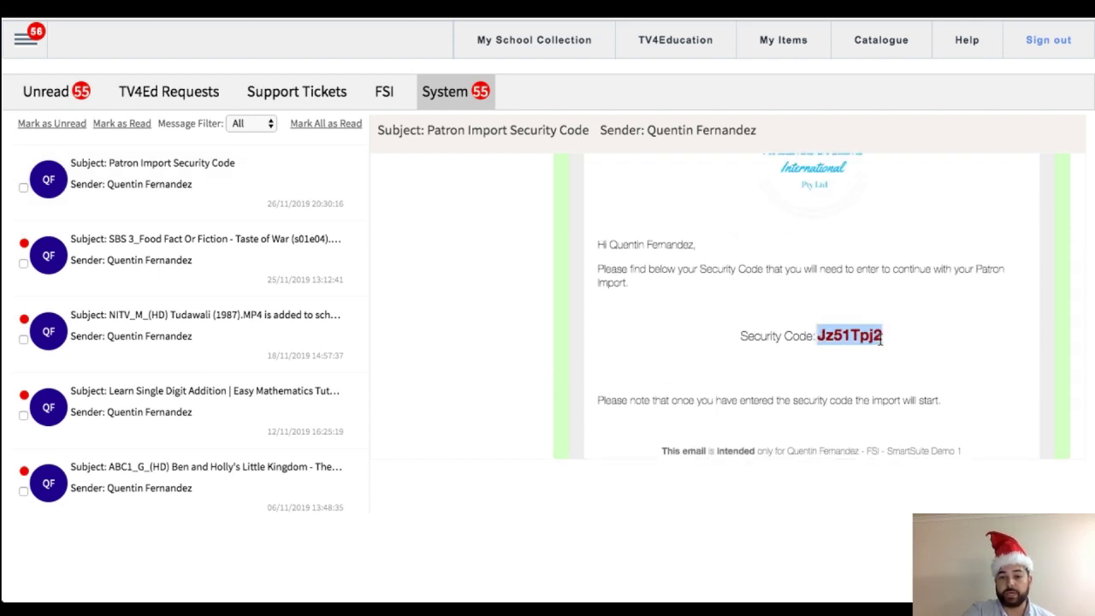
right_click(851, 338)
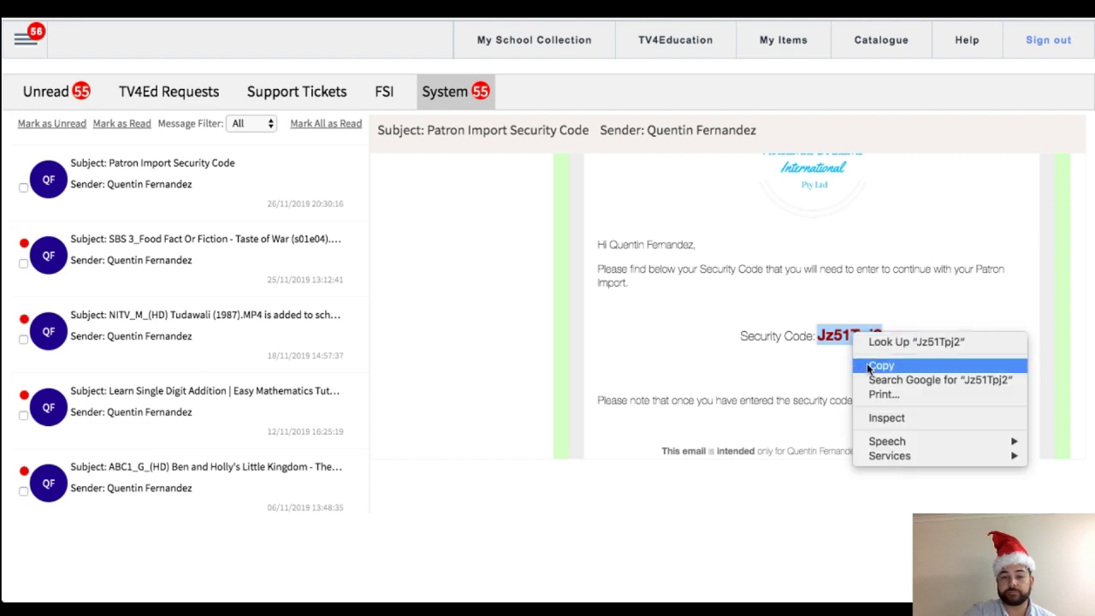
left_click(871, 368)
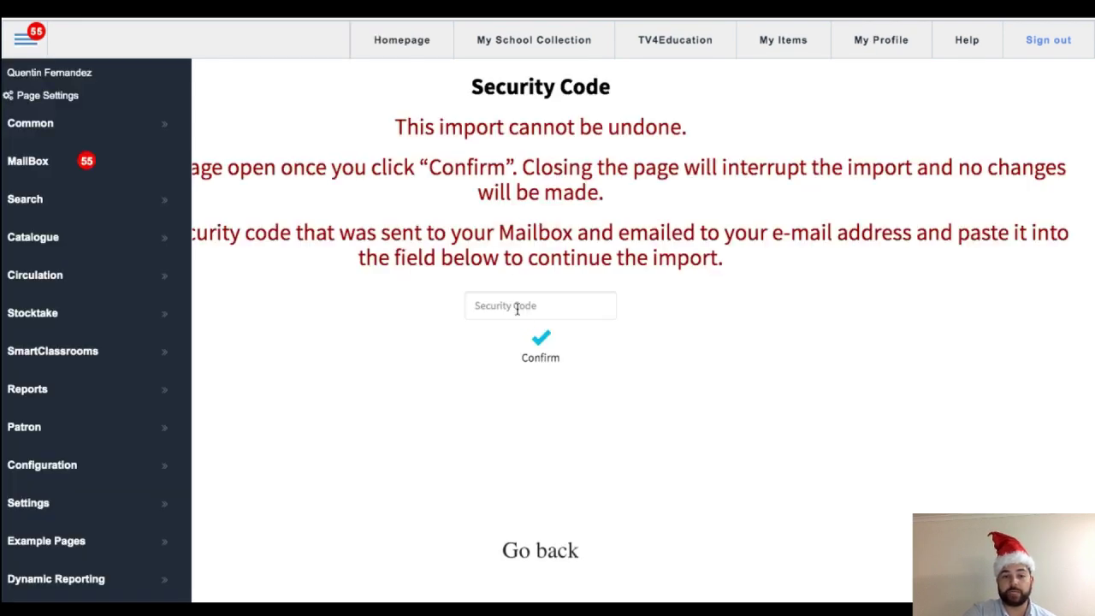
left_click(517, 310)
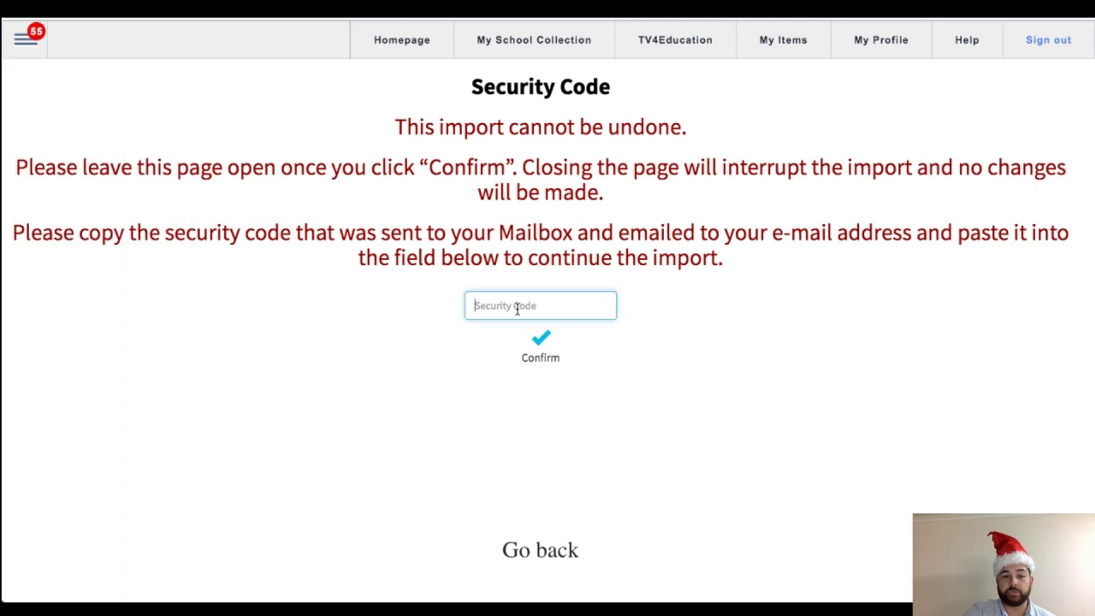
right_click(518, 310)
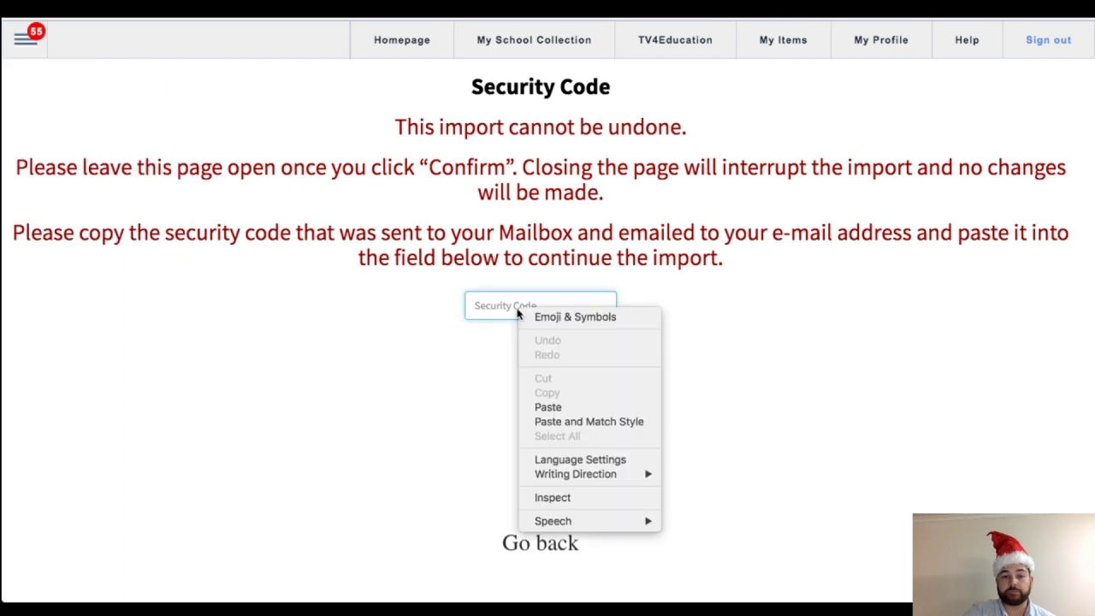
left_click(554, 407)
left_click(540, 339)
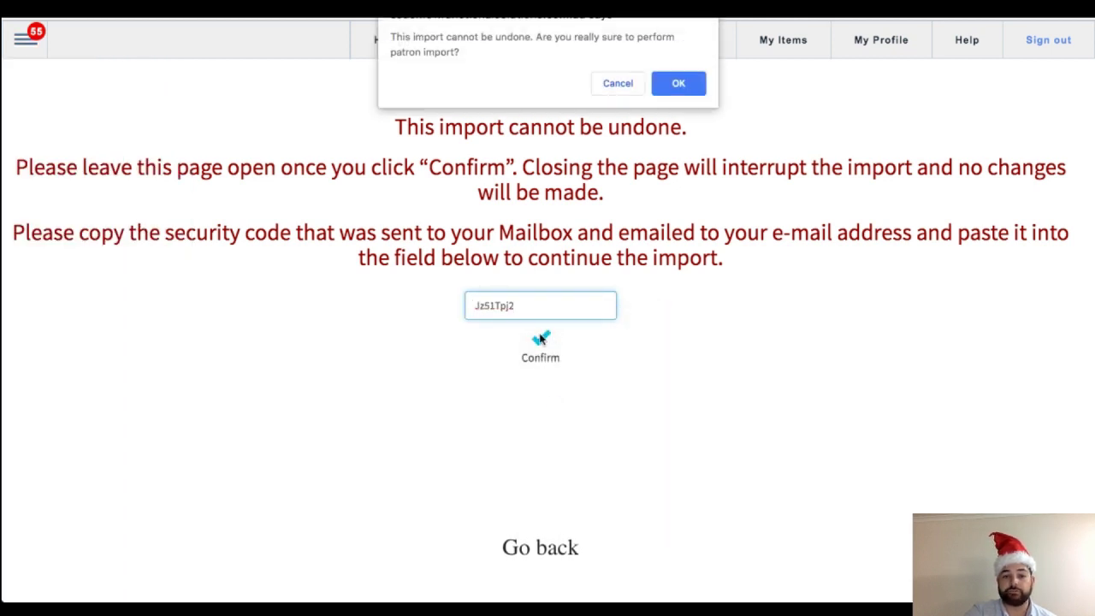
left_click(677, 85)
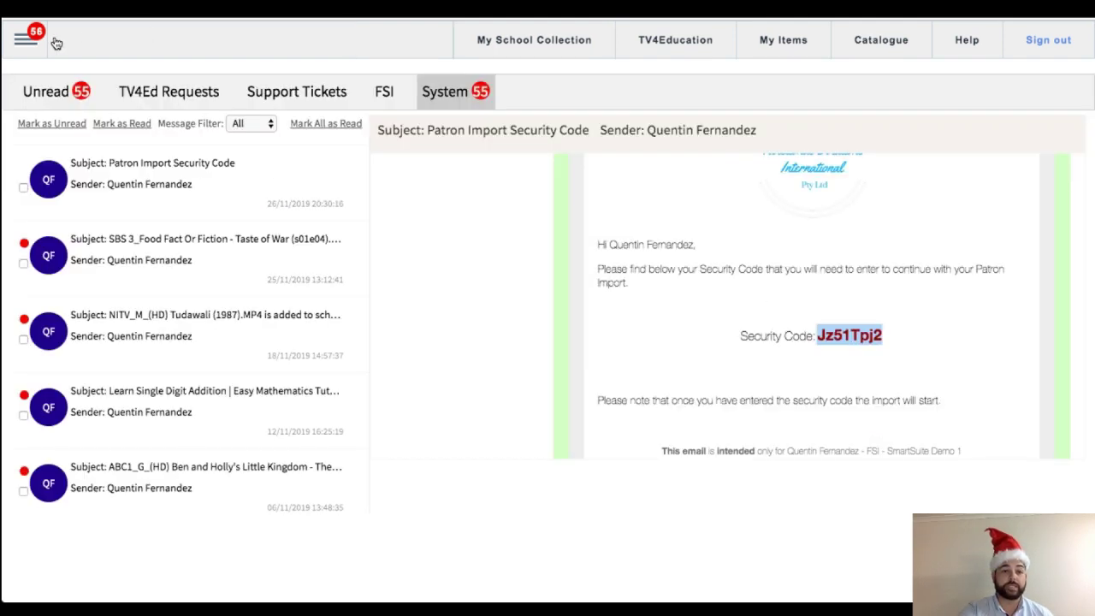
Open Patron Management and review the fields of the patron's detail record
left_click(26, 47)
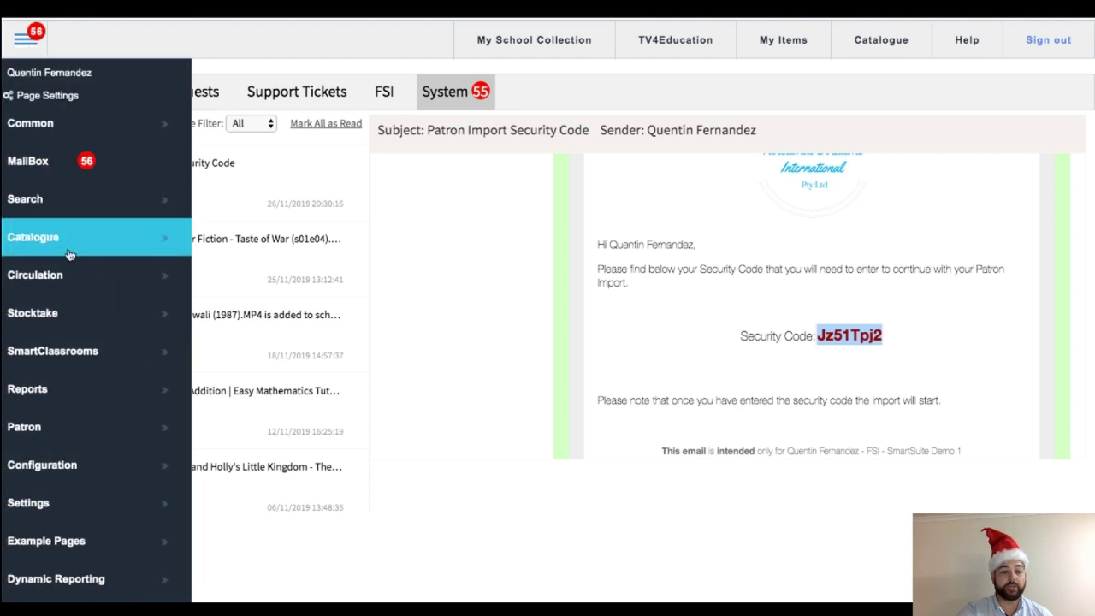
left_click(103, 428)
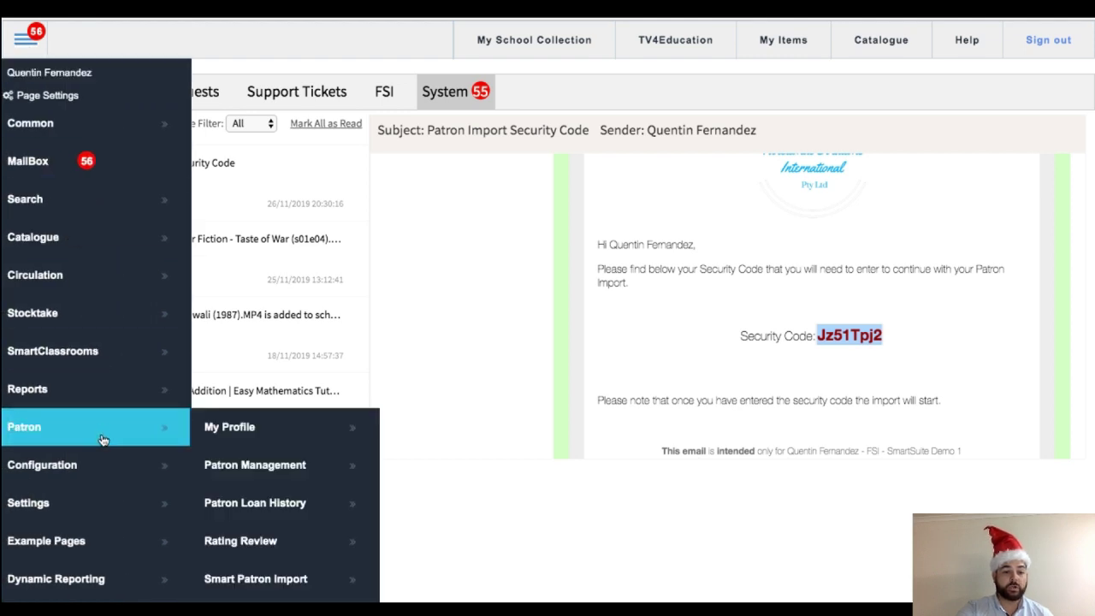
left_click(261, 471)
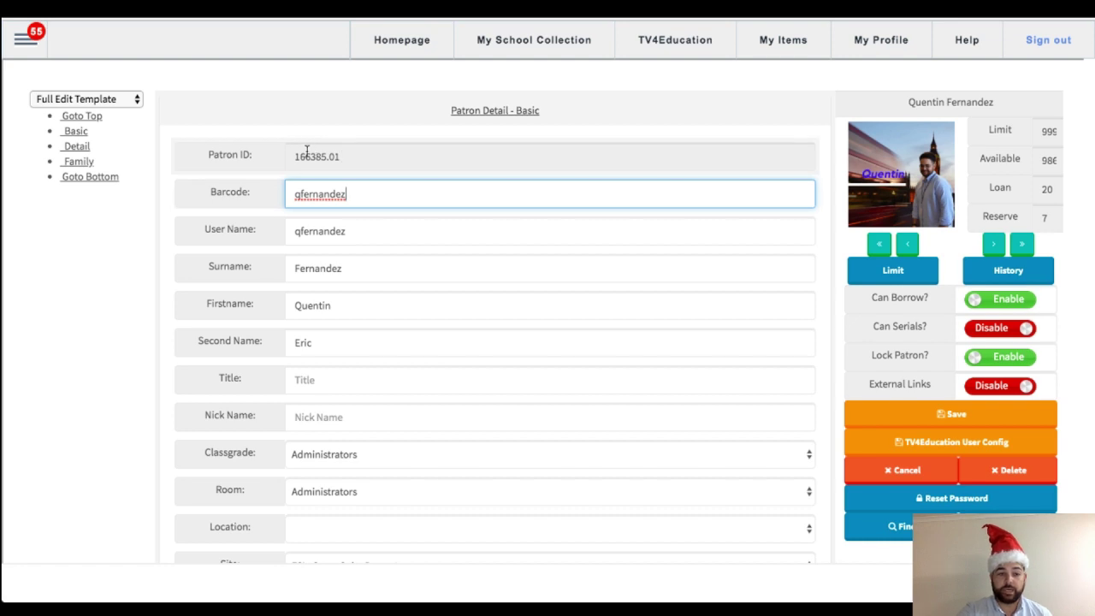
scroll(325, 236, "down", 3)
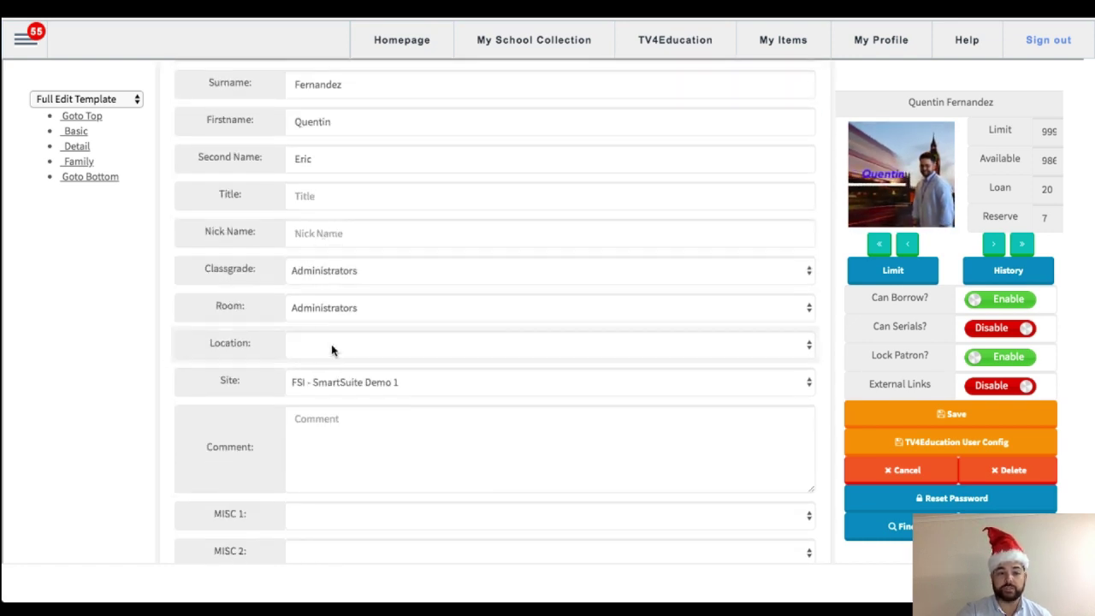
scroll(334, 344, "down", 2)
scroll(331, 344, "down", 3)
scroll(331, 344, "up", 5)
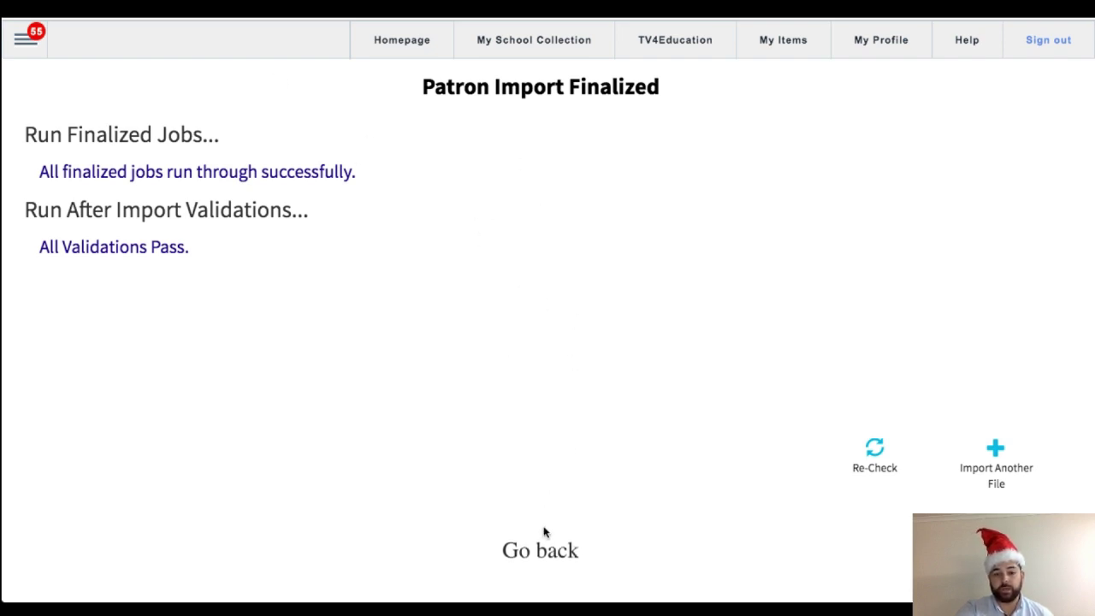
Return from the finalized page to the Patron Import Process and roll back the import
left_click(556, 560)
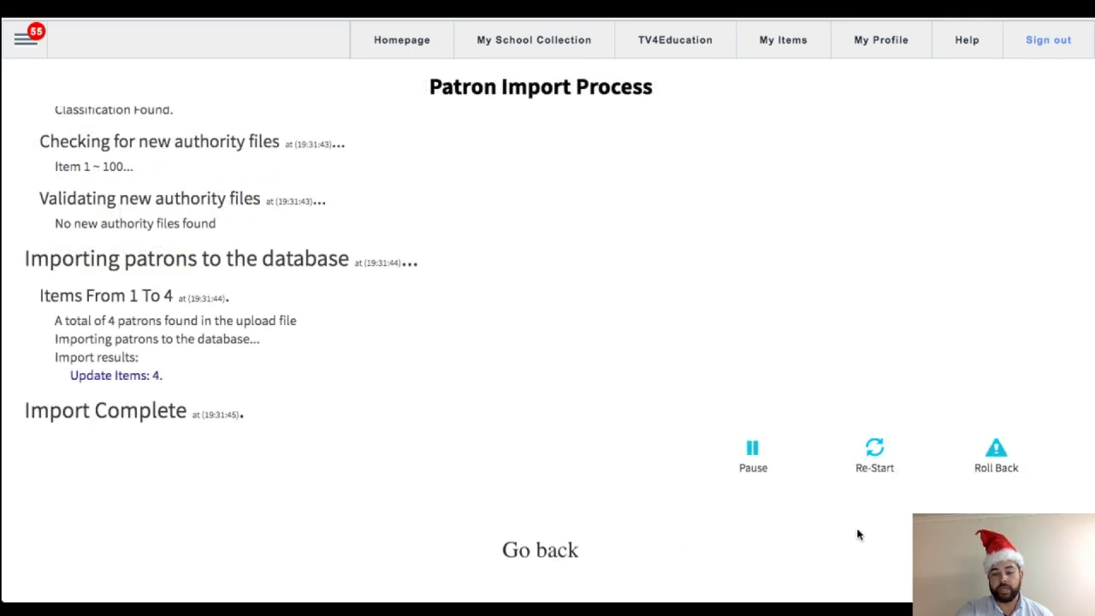
left_click(997, 455)
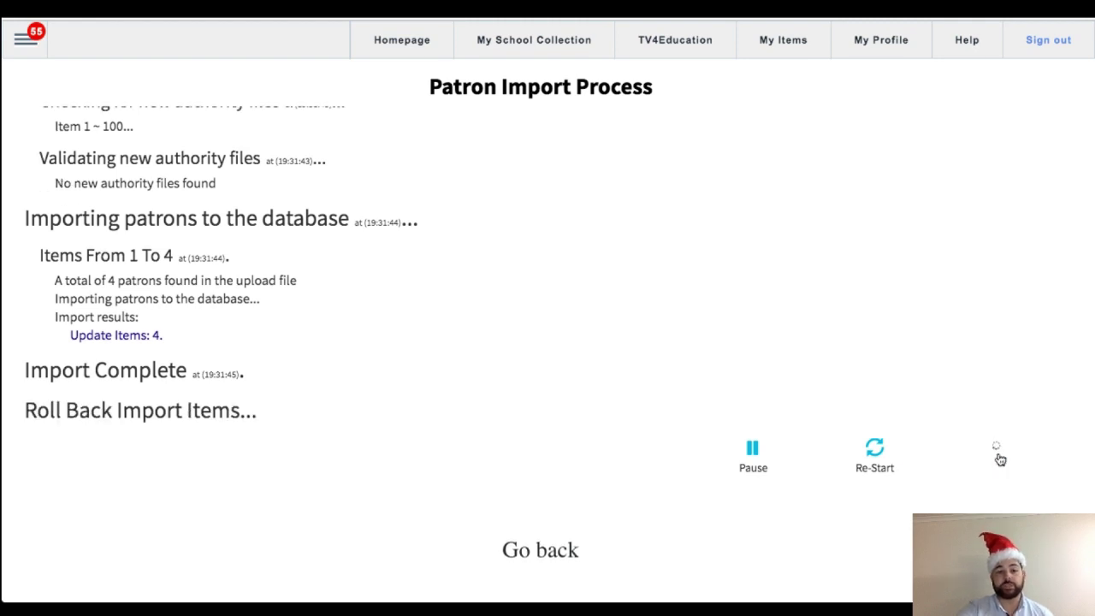